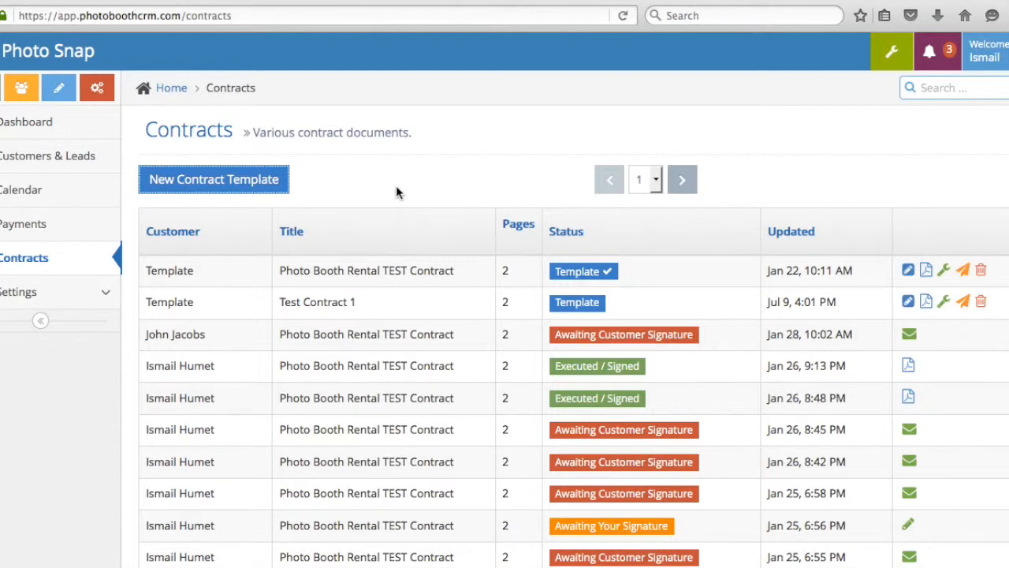
Start a new contract template and upload the file PB CRM TEST Contract.pdf into it
click(268, 187)
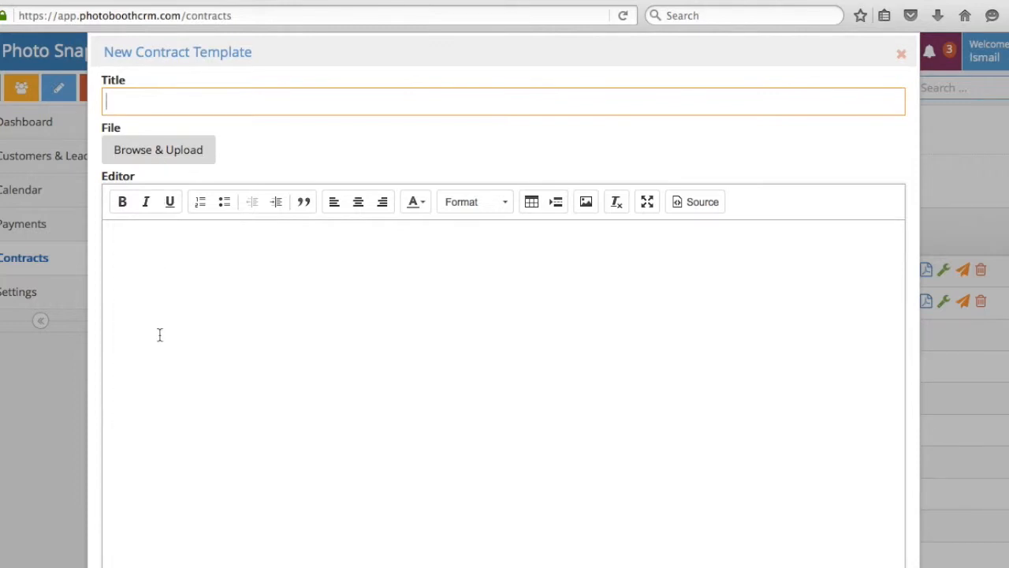
click(165, 157)
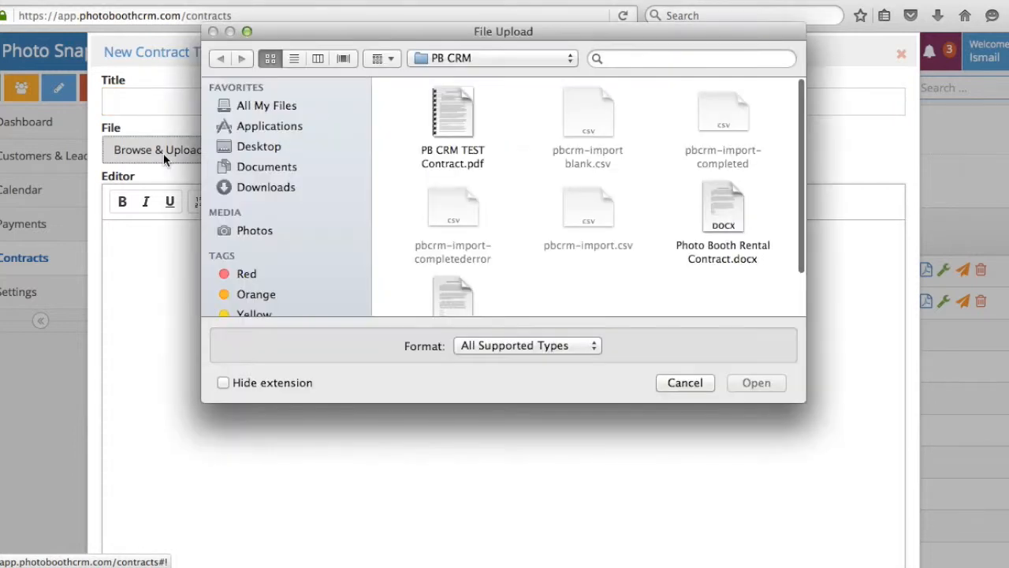
click(454, 122)
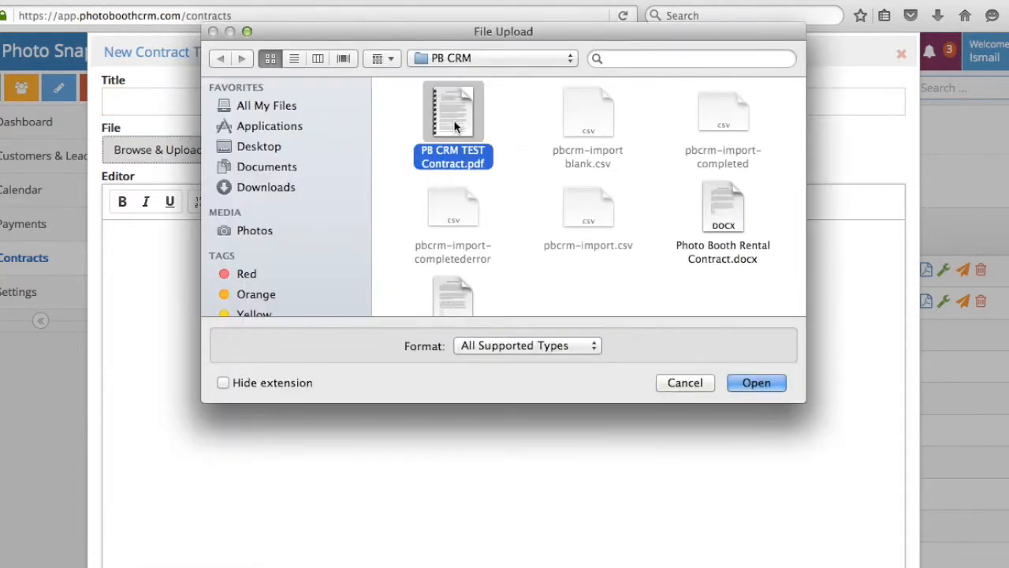
double_click(454, 126)
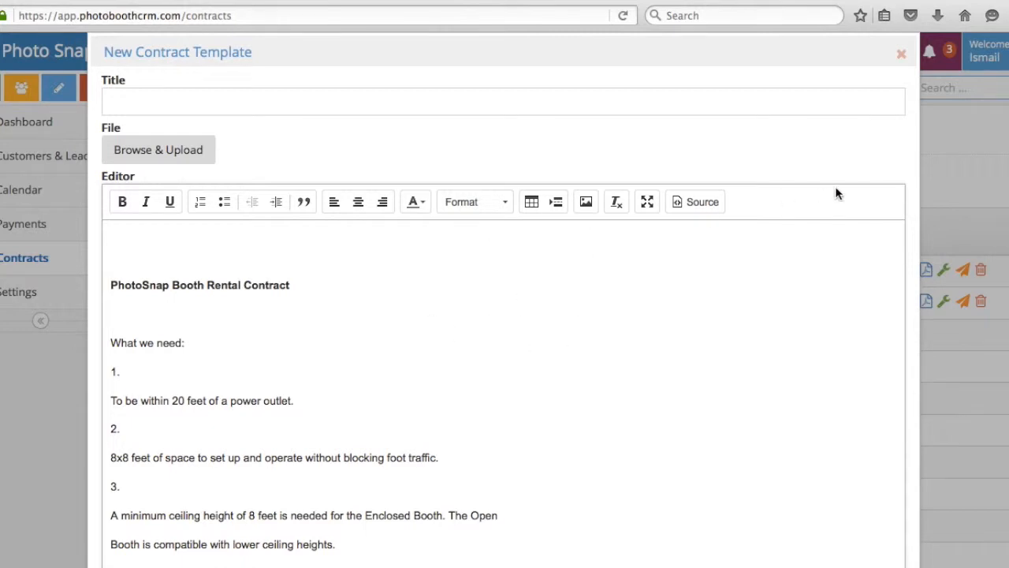
Set the template to use the original upload instead of the converted document, and look through its pages
scroll(910, 212, down, 5)
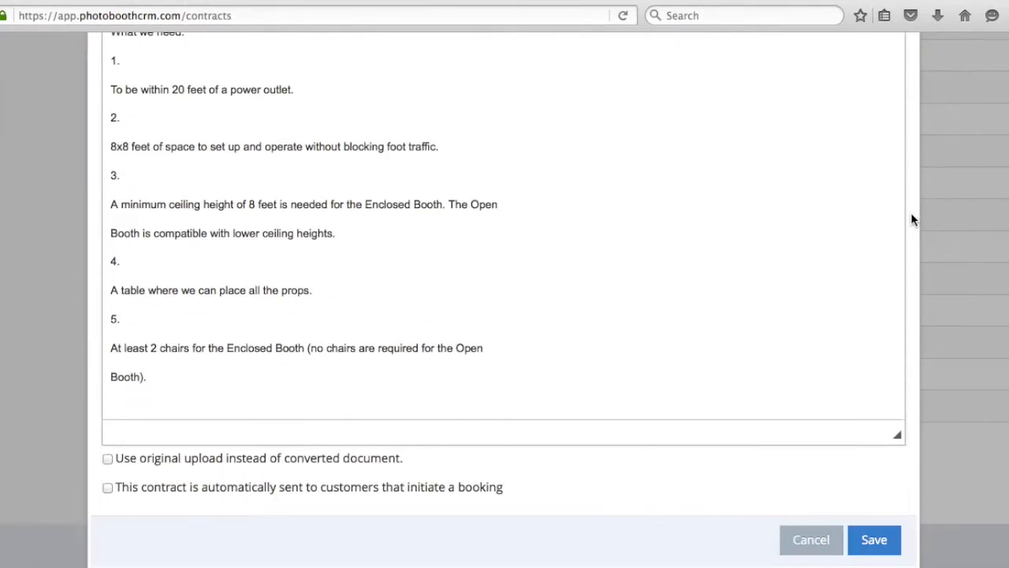
click(108, 459)
scroll(198, 236, up, 3)
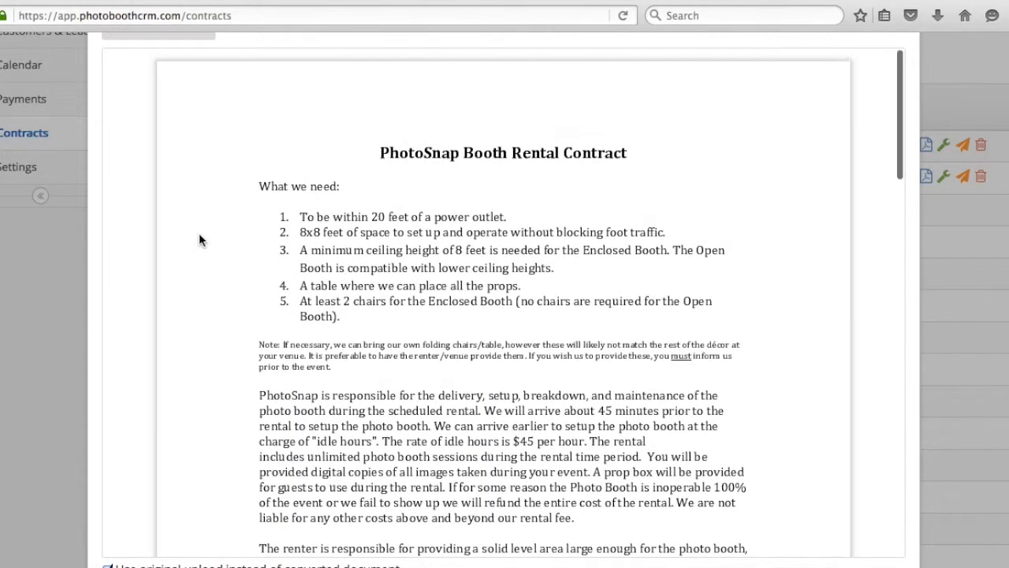
scroll(199, 241, down, 1)
scroll(199, 241, down, 1)
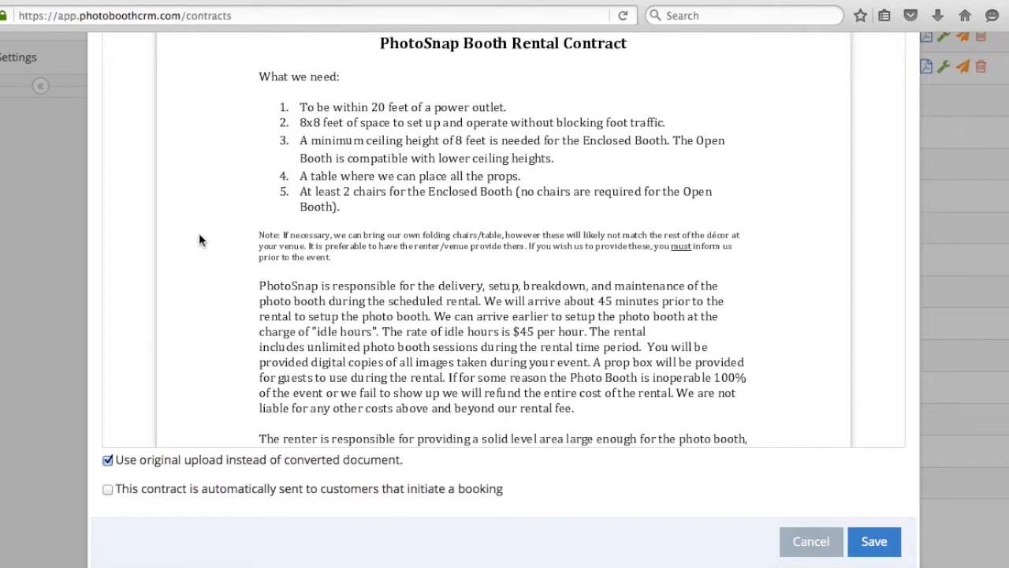
scroll(496, 337, down, 10)
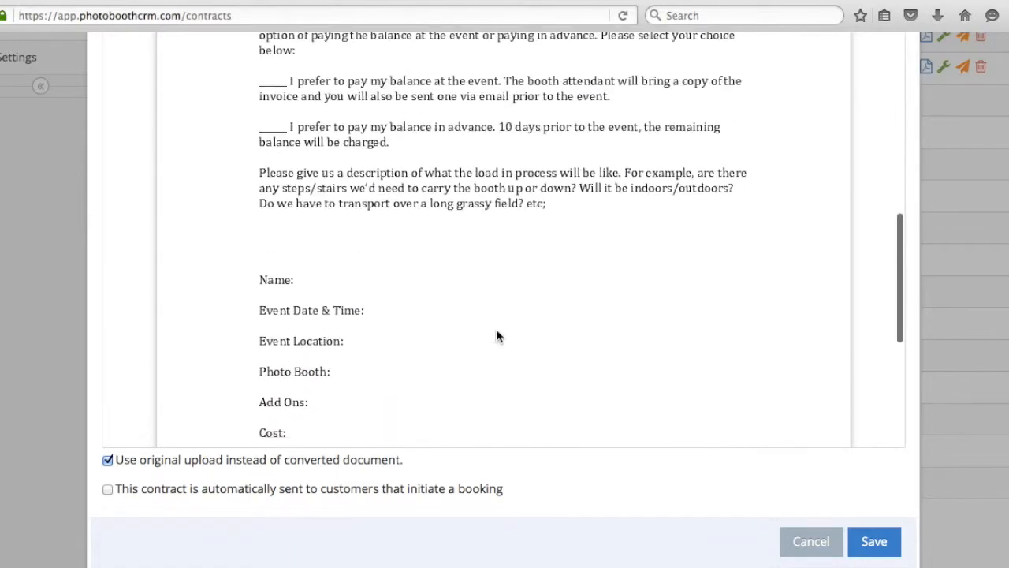
scroll(595, 194, up, 15)
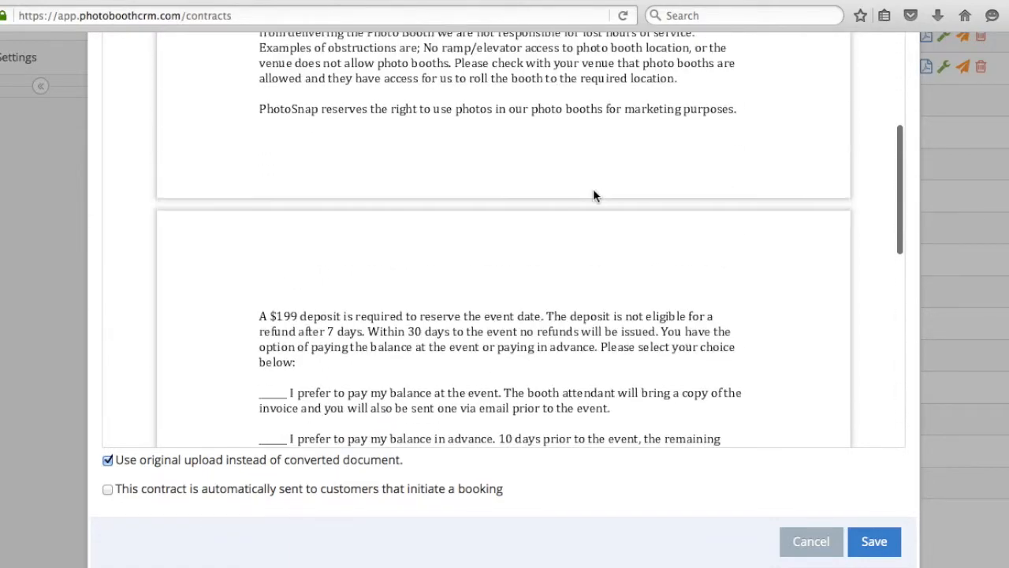
scroll(932, 239, up, 3)
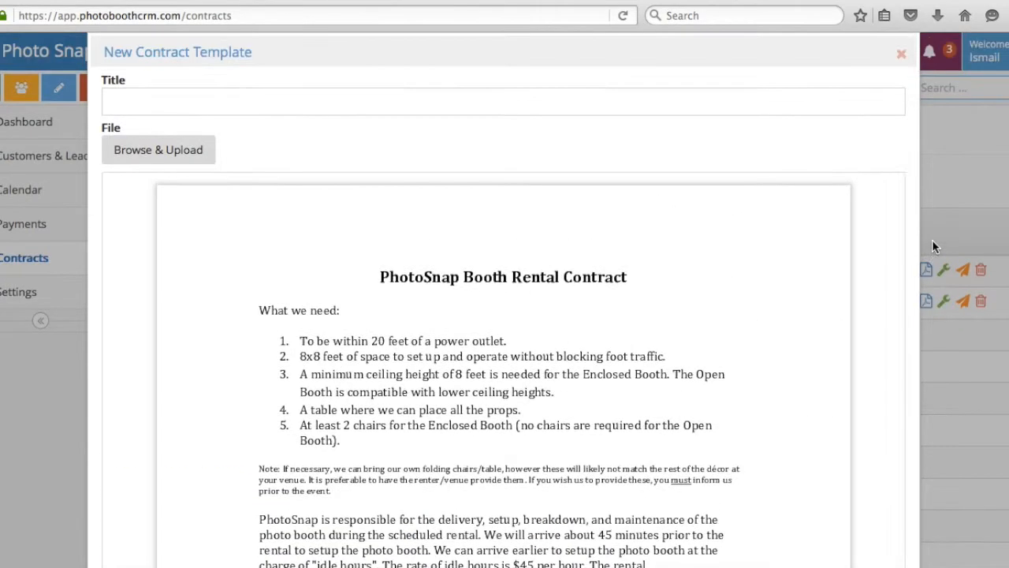
Title the template PB CRM TEST CONTRACT and save it as automatically sent to customers that initiate a booking
click(225, 105)
text(PB CRM TEST CONTRACT)
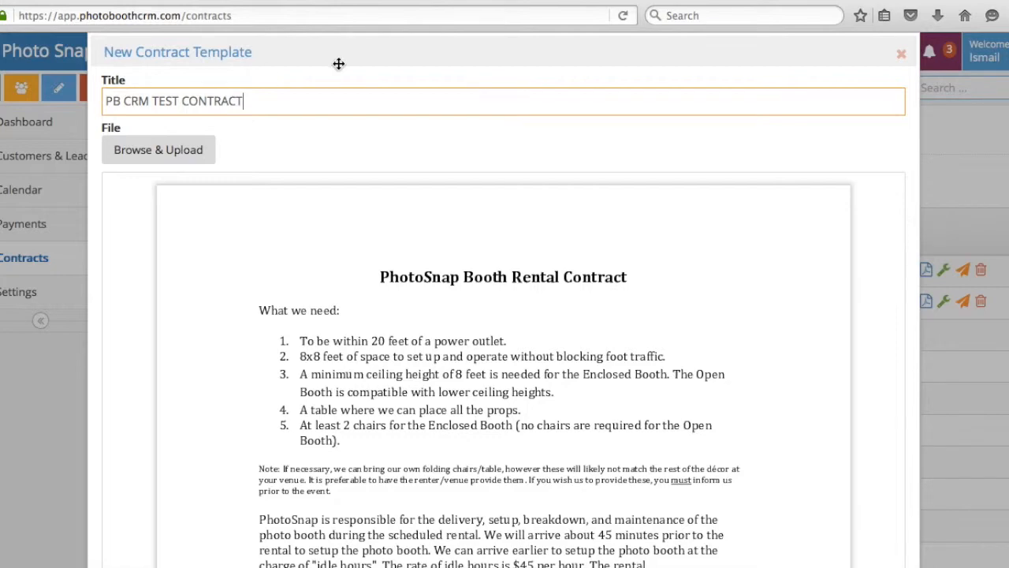
scroll(504, 316, down, 5)
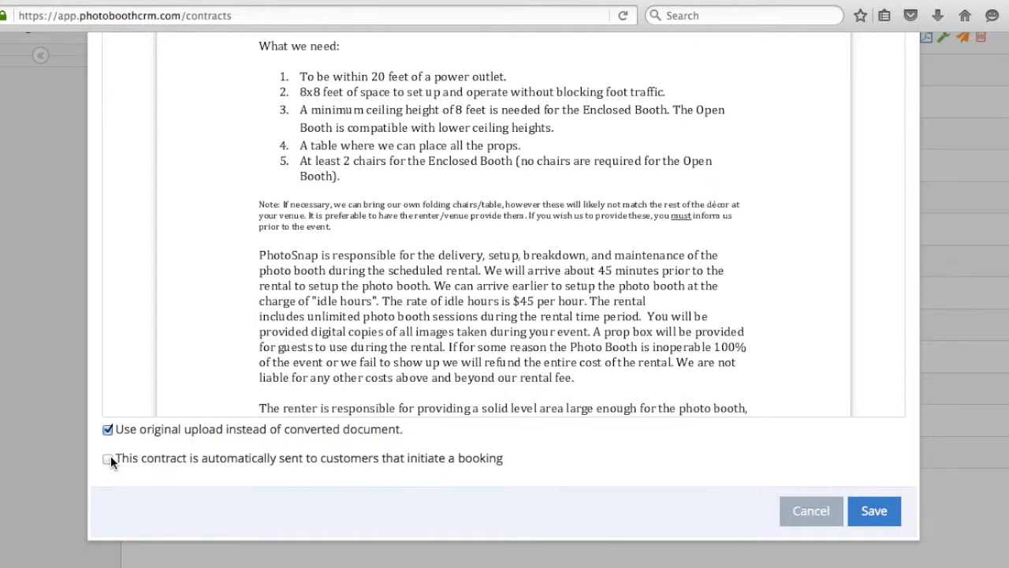
click(877, 510)
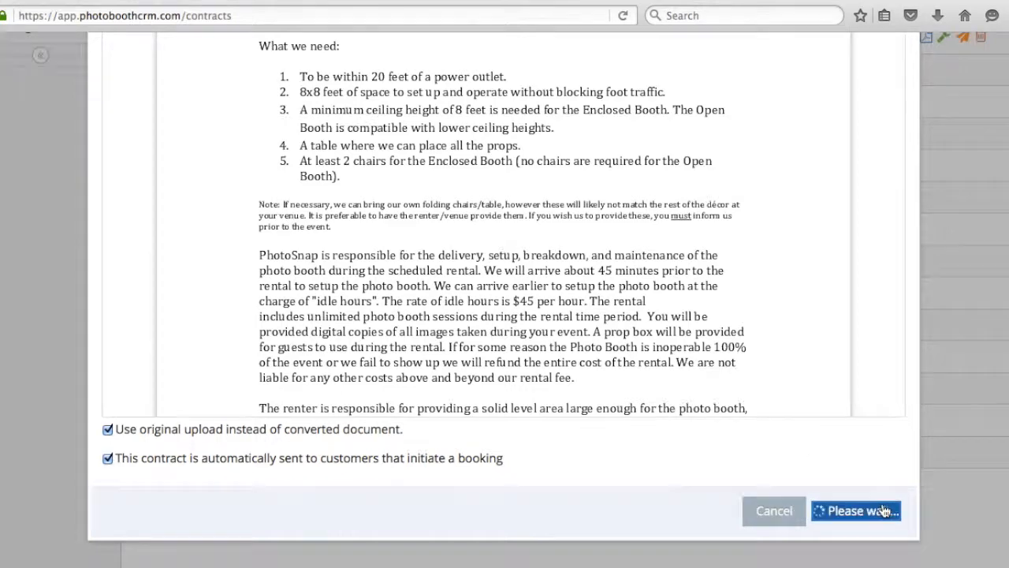
scroll(731, 299, up, 4)
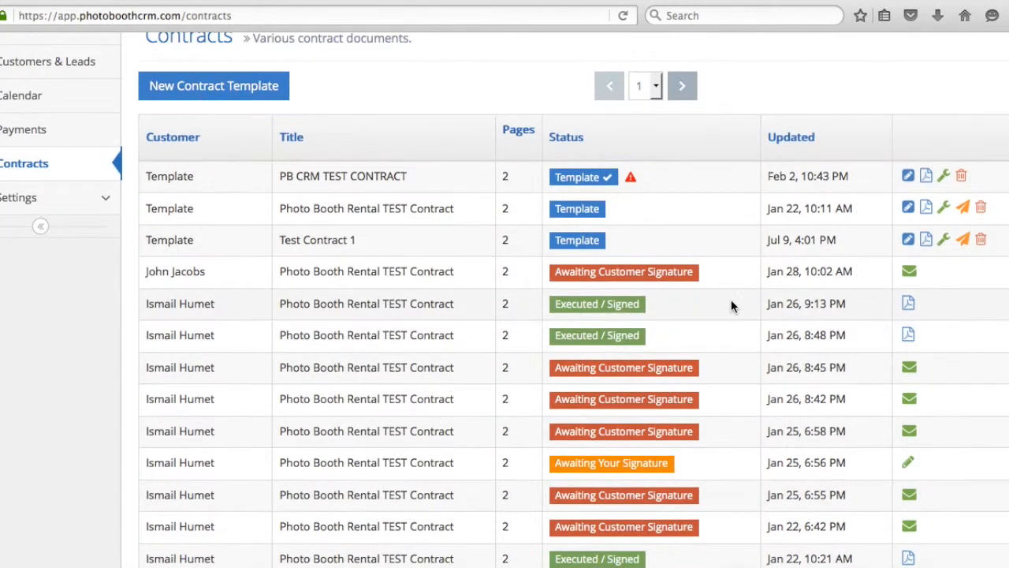
scroll(346, 215, up, 2)
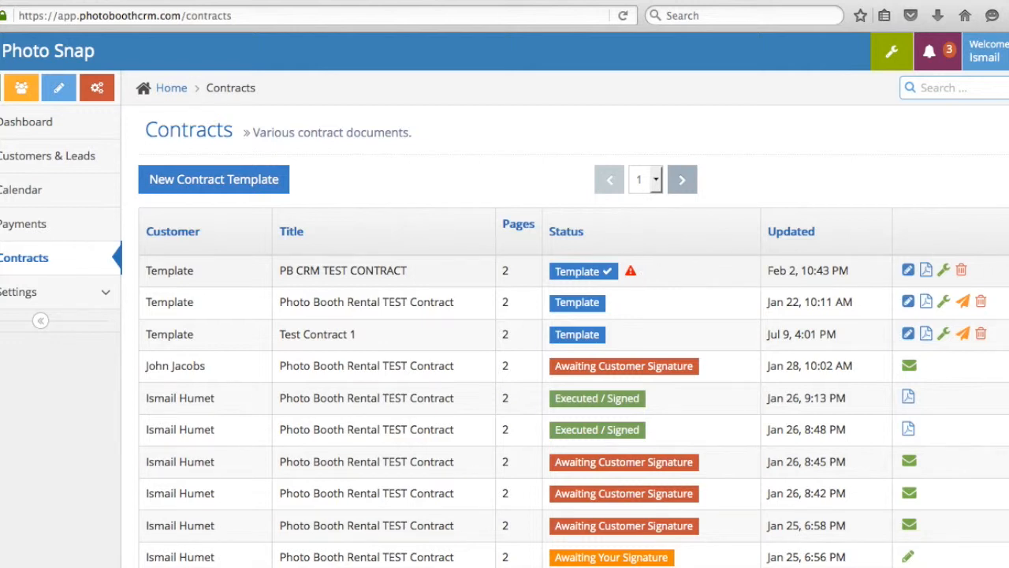
Open the field setup of the PB CRM TEST CONTRACT template and look through the contract's areas that need fields
click(945, 272)
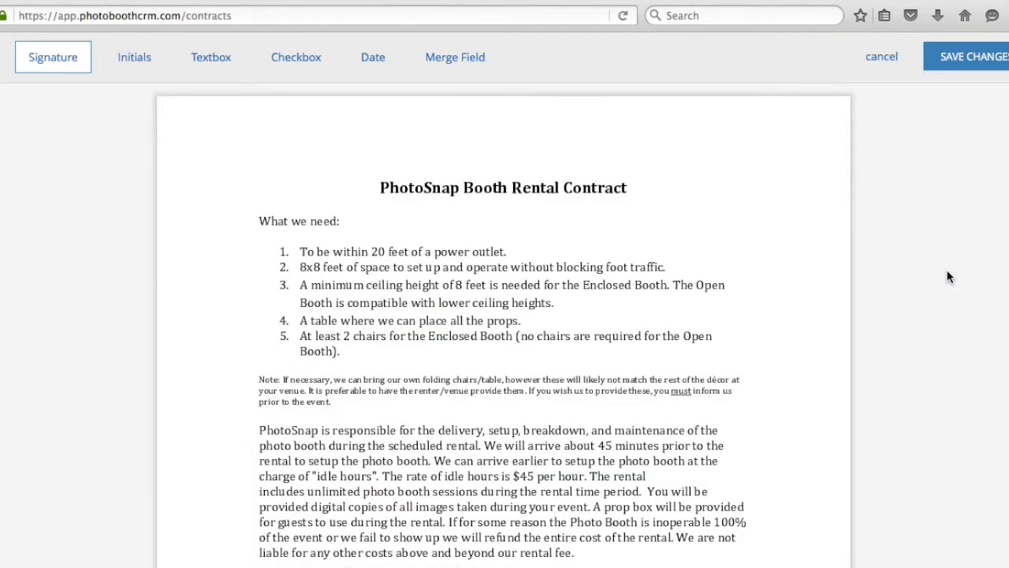
scroll(552, 237, down, 15)
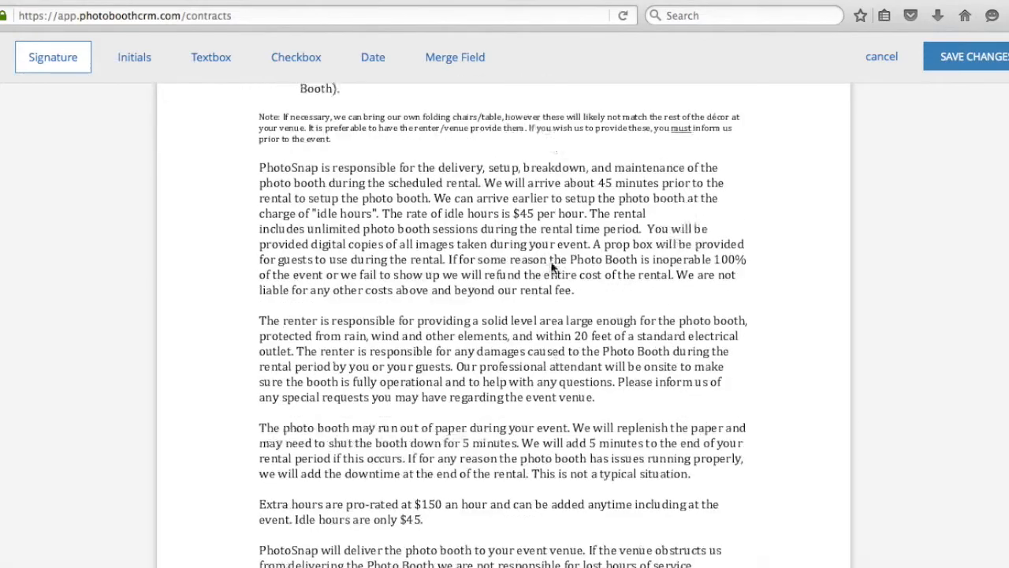
scroll(552, 268, down, 3)
scroll(552, 268, up, 10)
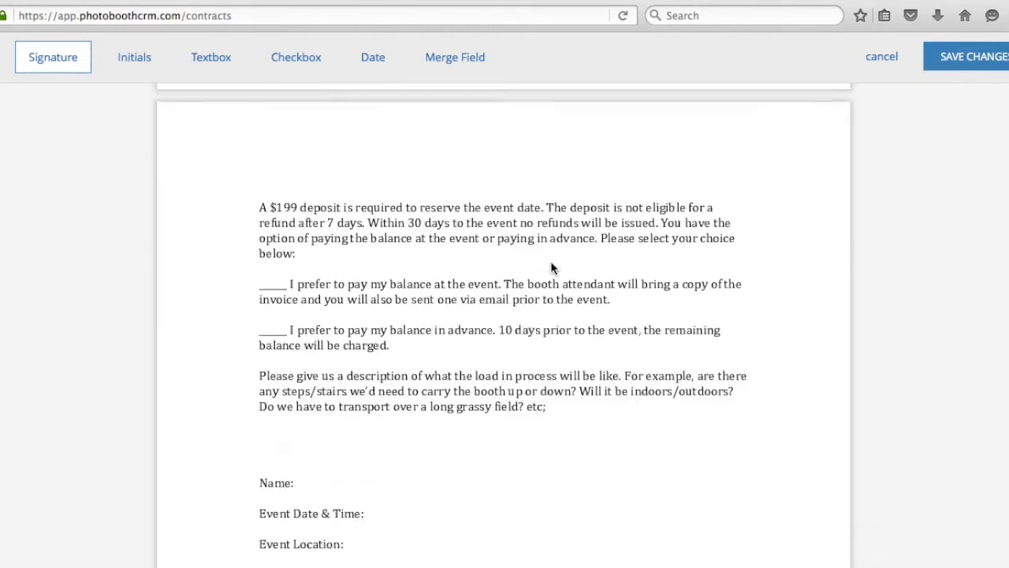
scroll(552, 268, down, 8)
scroll(552, 269, down, 8)
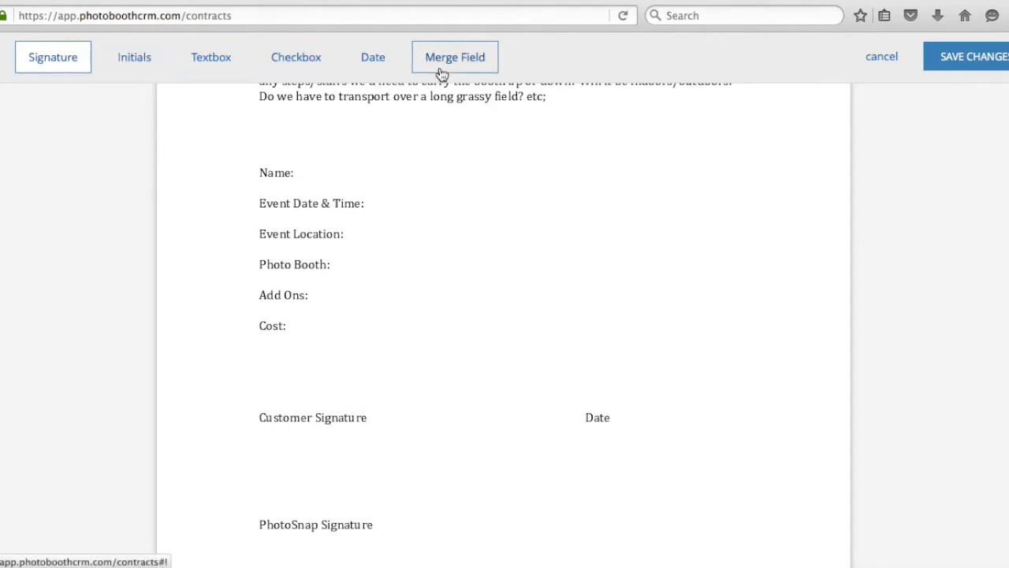
scroll(419, 207, up, 4)
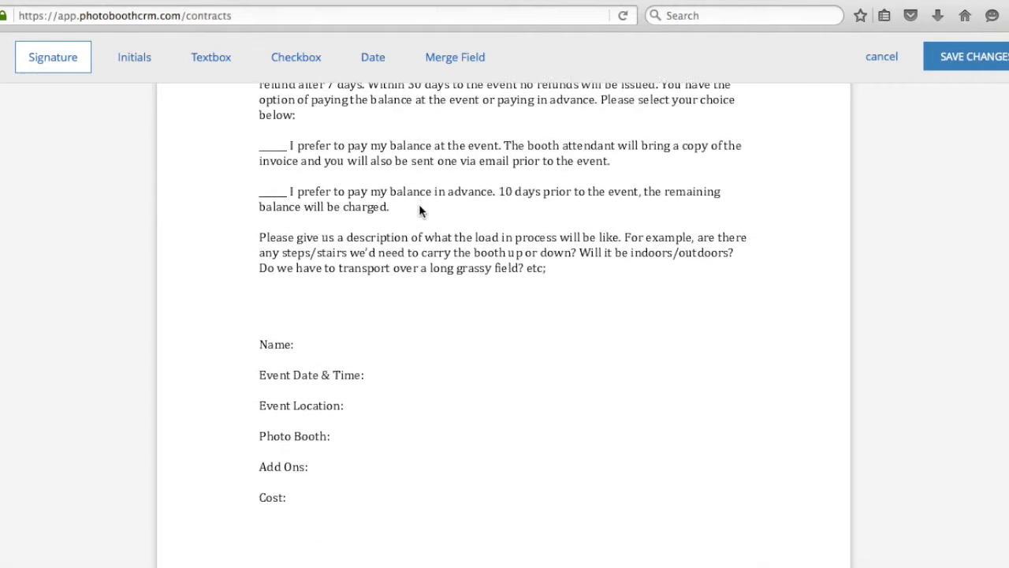
Place a non-required checkbox for the Customer on the blank line before "I prefer to pay my balance at the event"
click(292, 58)
click(266, 167)
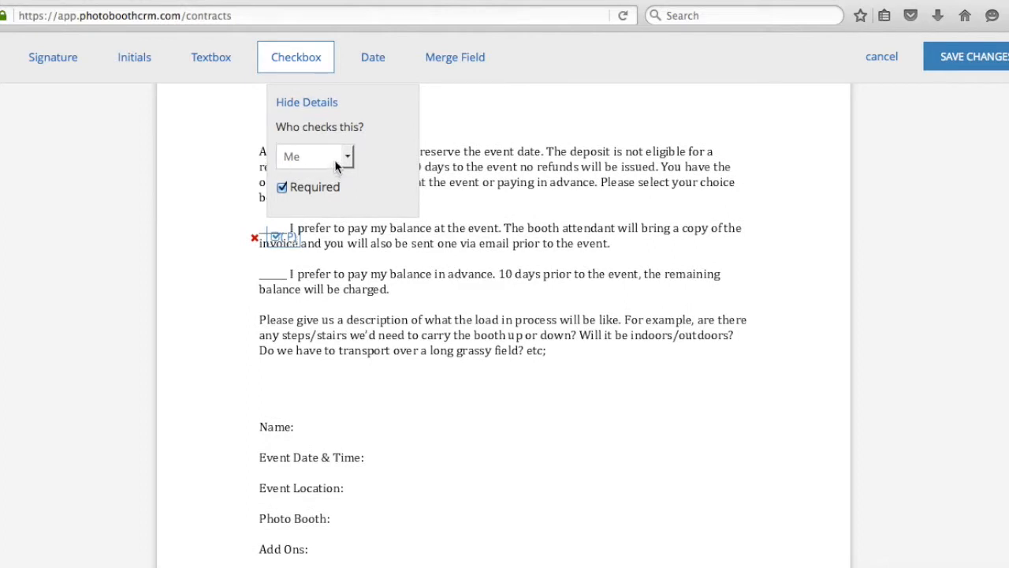
click(310, 161)
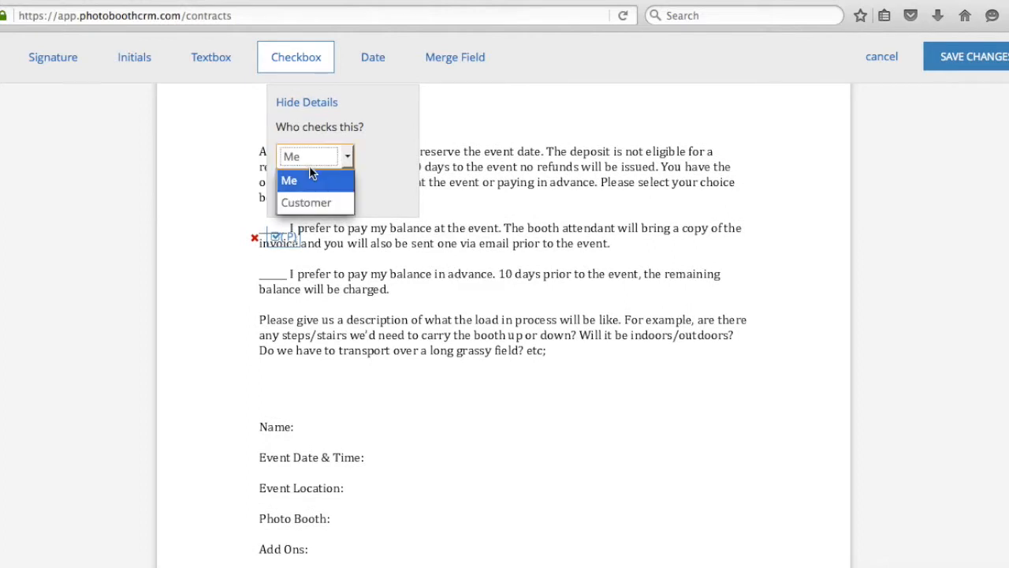
click(314, 211)
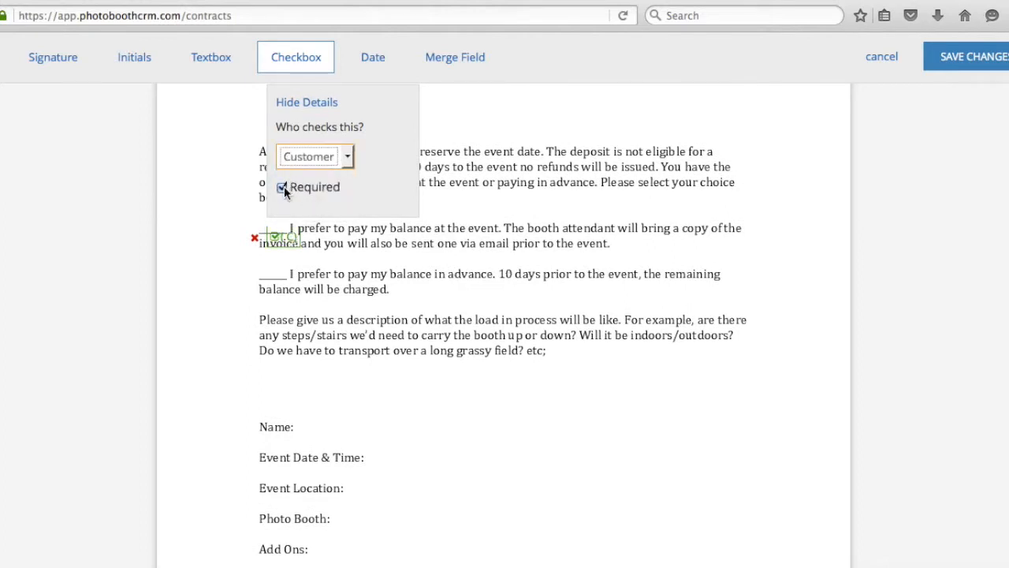
click(282, 187)
click(306, 103)
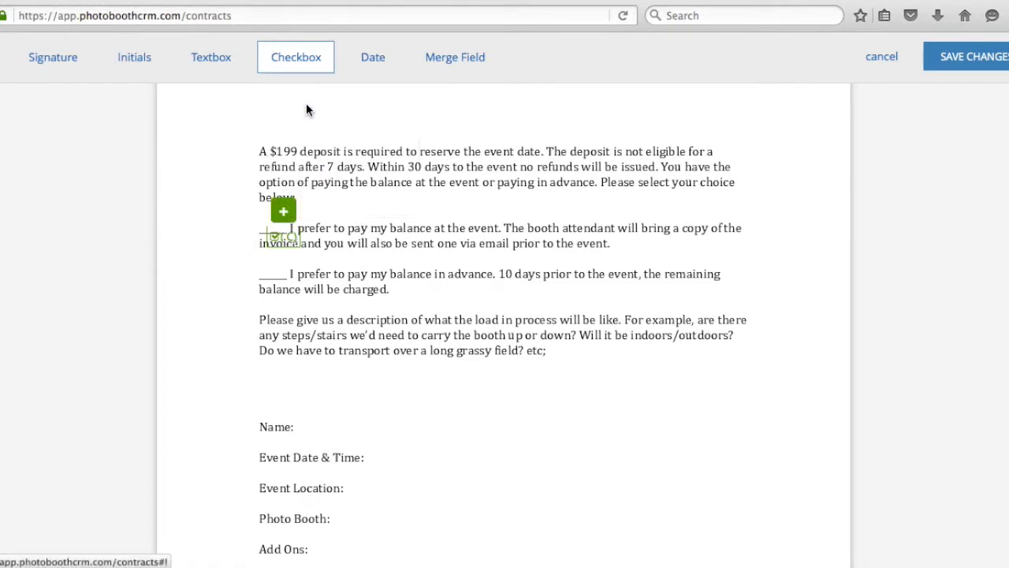
mouse_move(285, 230)
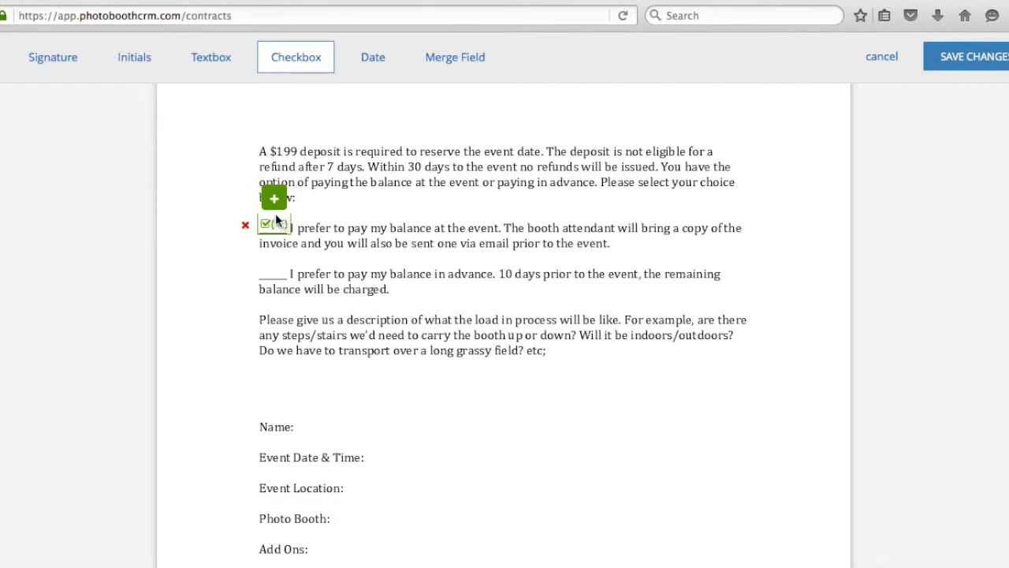
Add a non-required textbox for the Customer under the load-in description question, aligned with the paragraph's start and widened to nearly its full width
scroll(187, 349, down, 3)
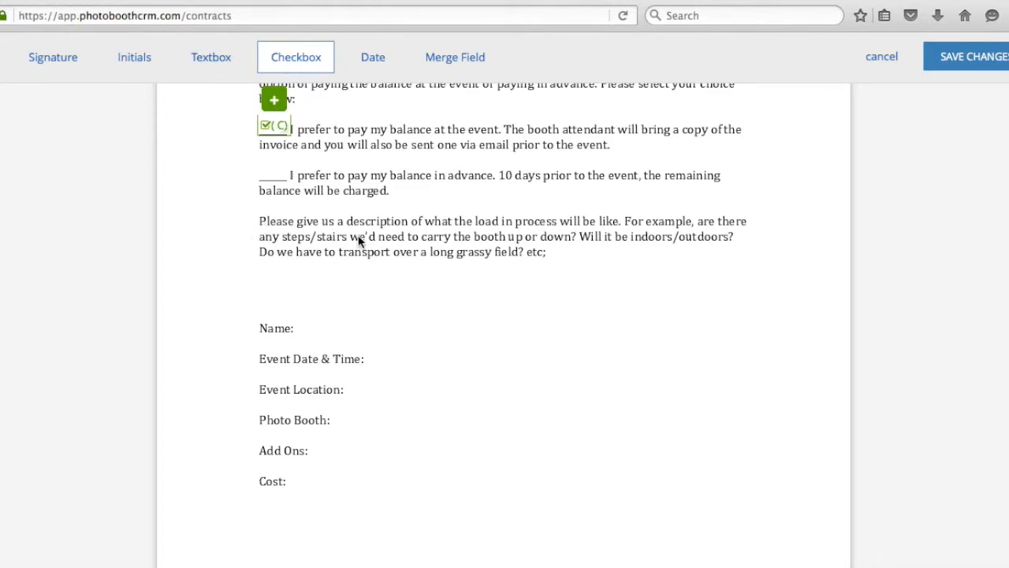
click(226, 68)
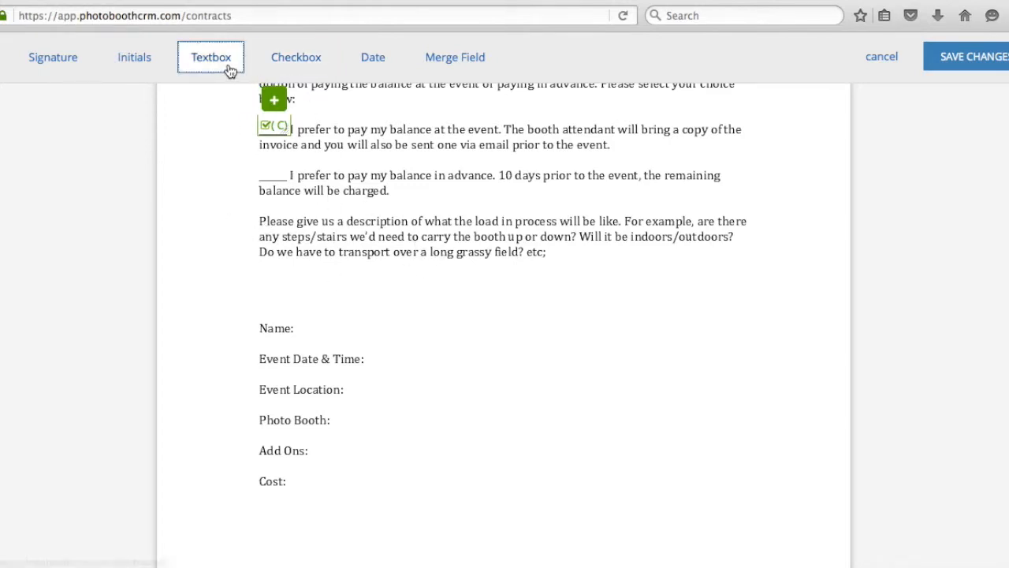
click(560, 269)
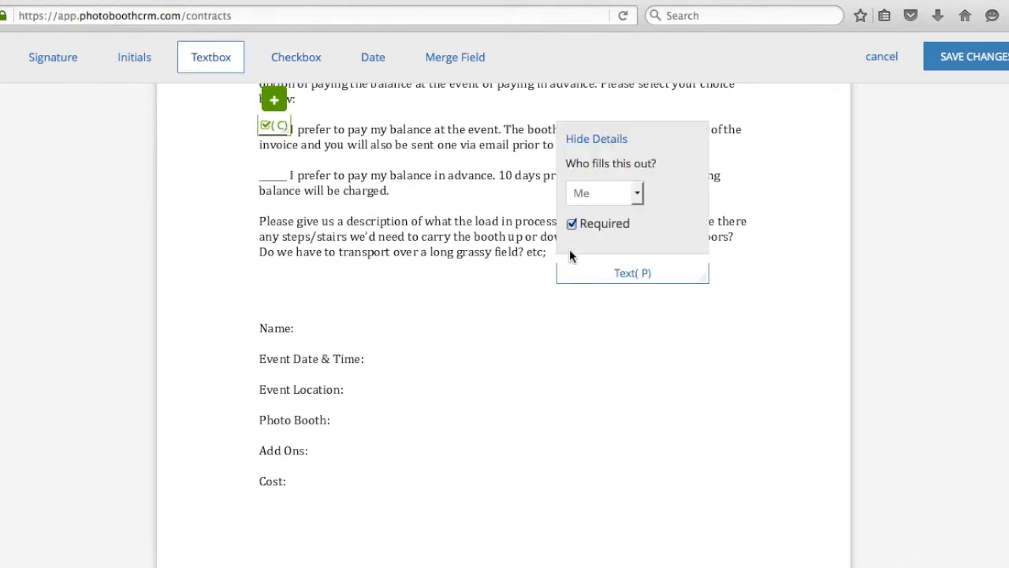
click(615, 203)
click(597, 239)
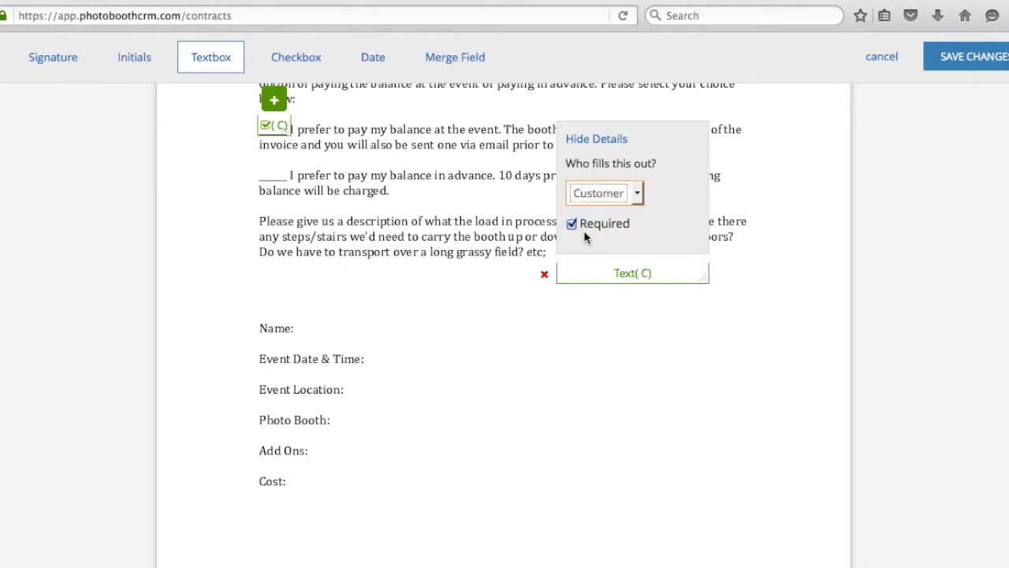
click(570, 225)
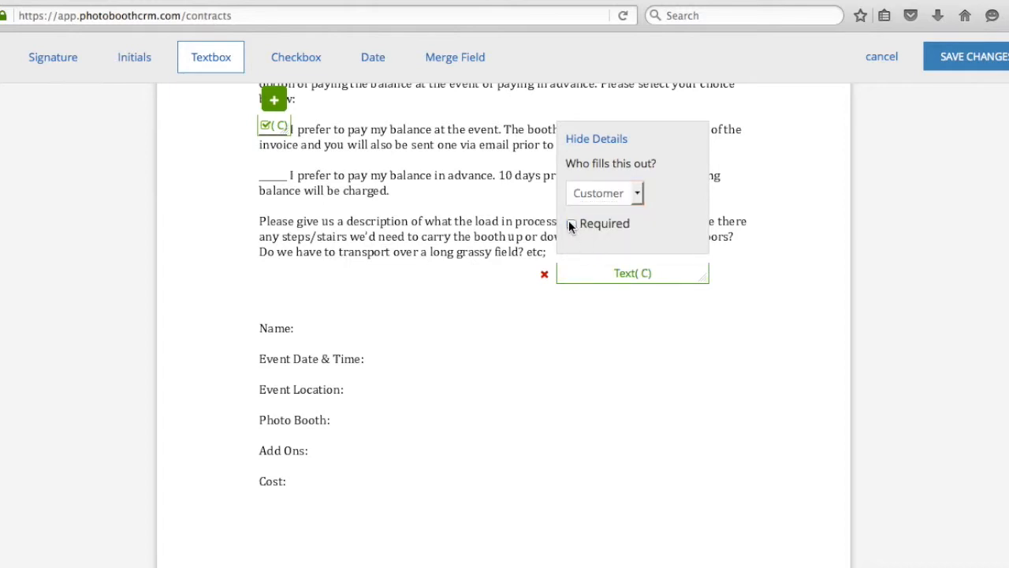
click(602, 140)
drag(638, 272, 340, 270)
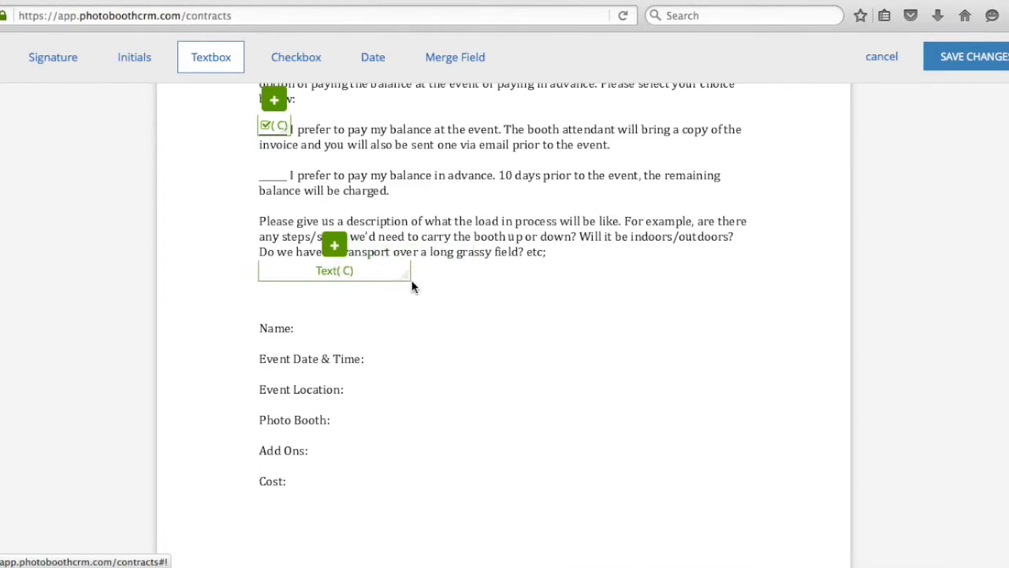
drag(407, 277, 732, 262)
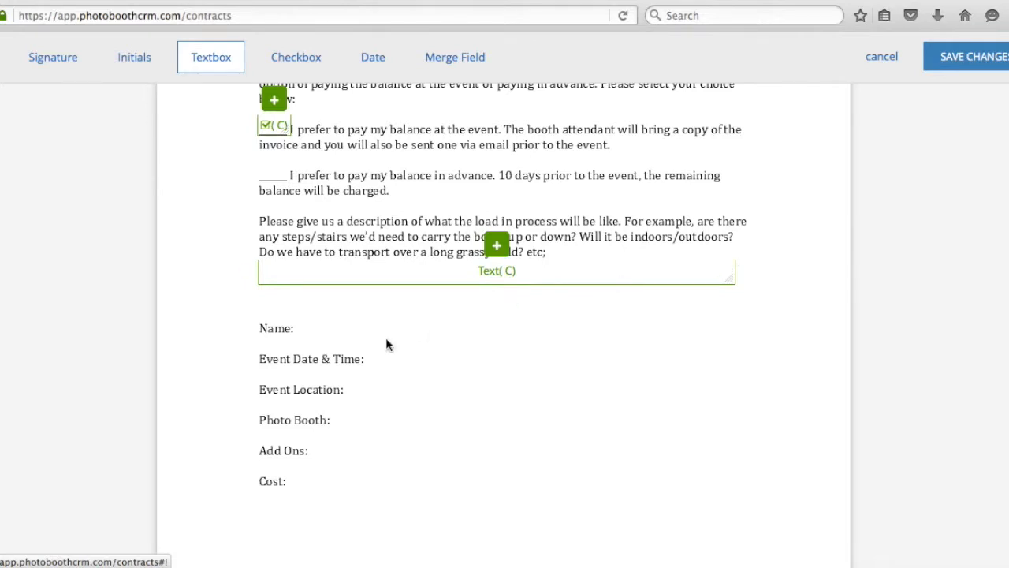
Add a First Name merge field beside the contract's "Name:" label and align it with that line
scroll(386, 343, down, 2)
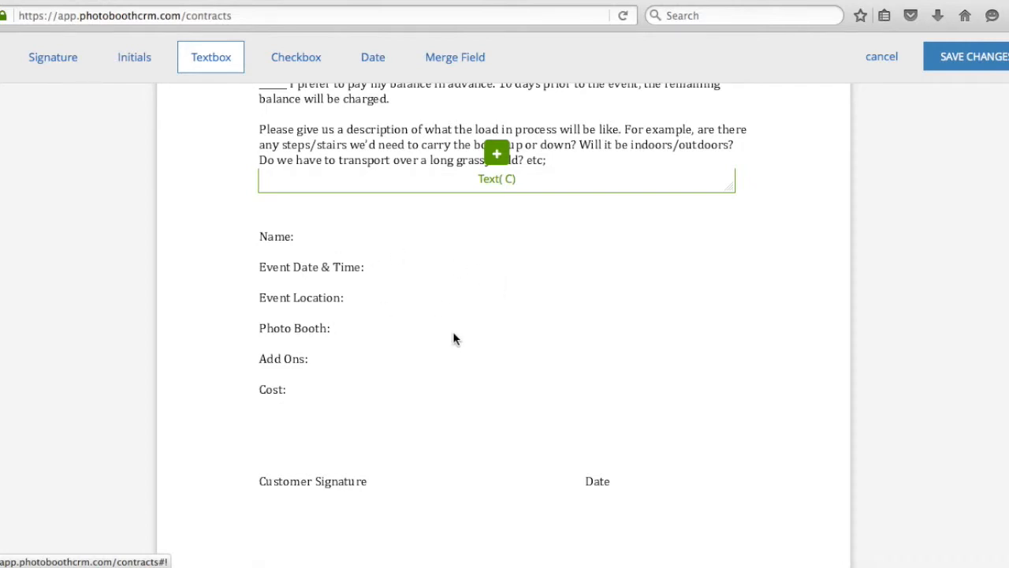
click(446, 63)
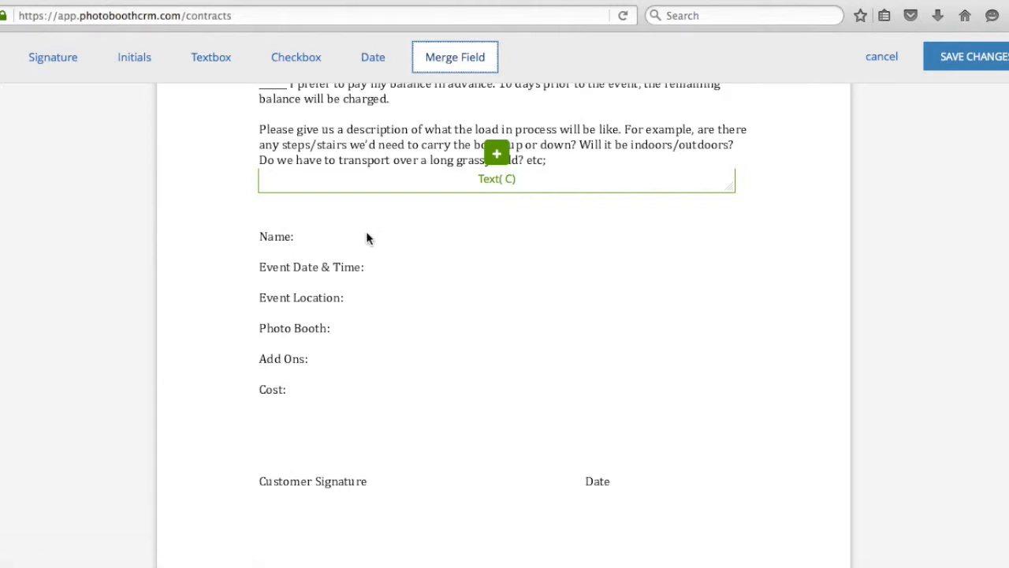
click(332, 237)
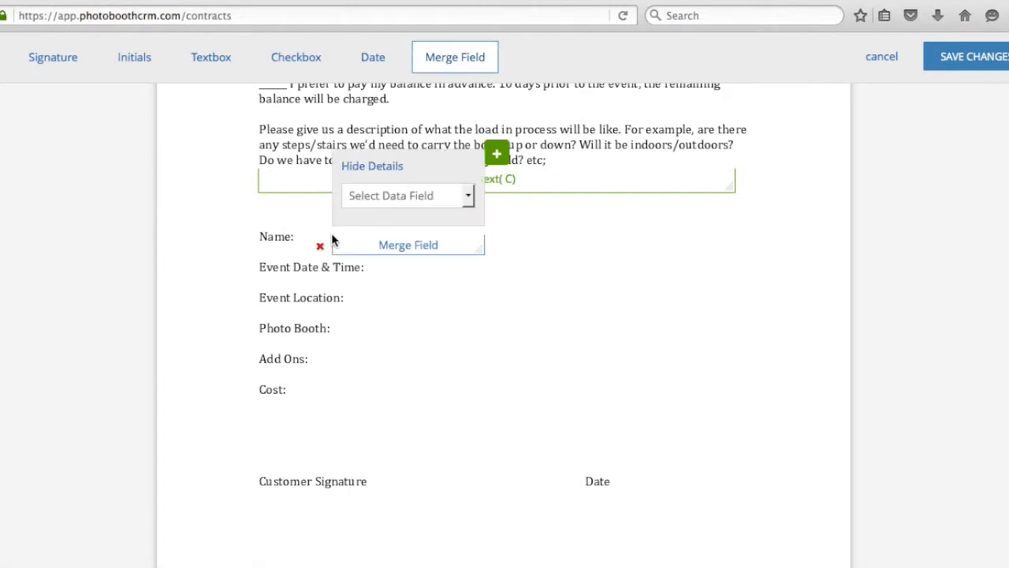
click(430, 195)
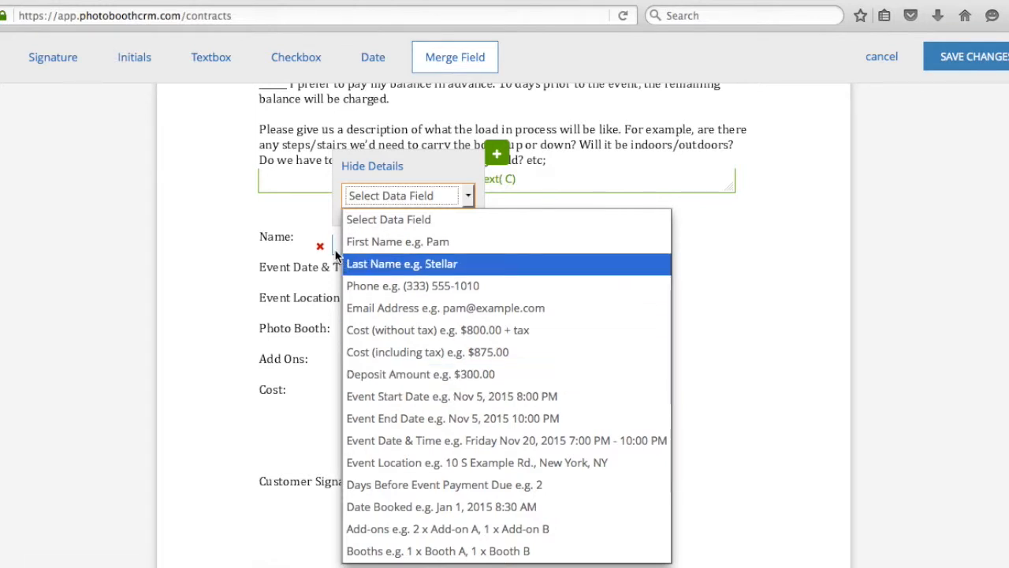
click(383, 242)
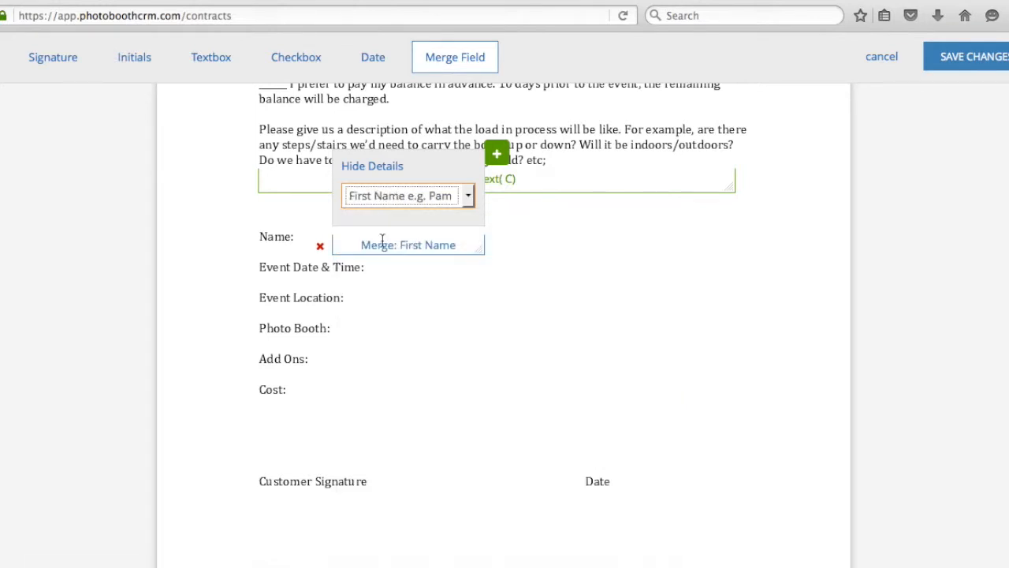
click(372, 167)
drag(391, 247, 369, 237)
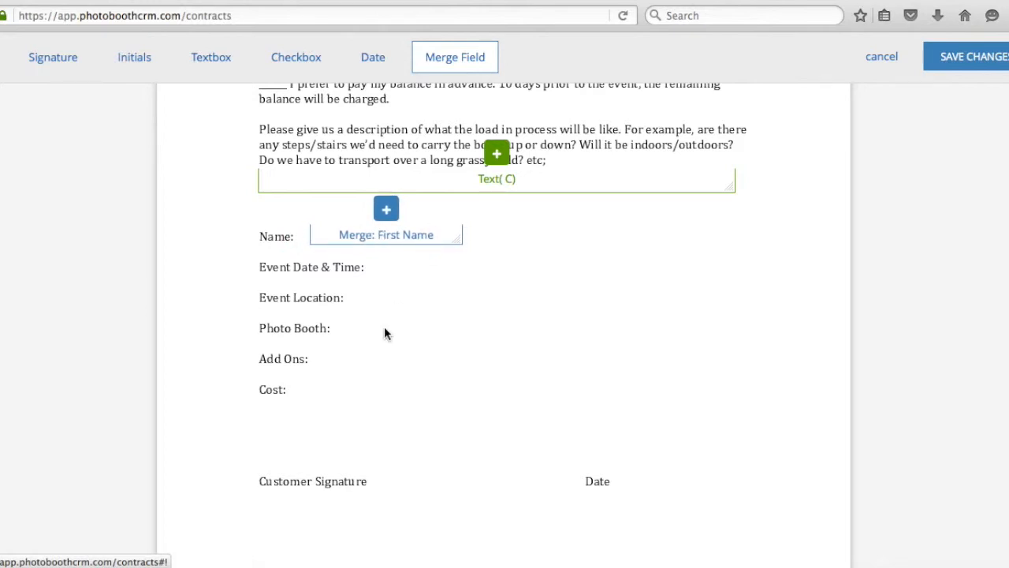
Add an Event Date & Time merge field directly after the "Event Date & Time:" label, level with its text
click(394, 268)
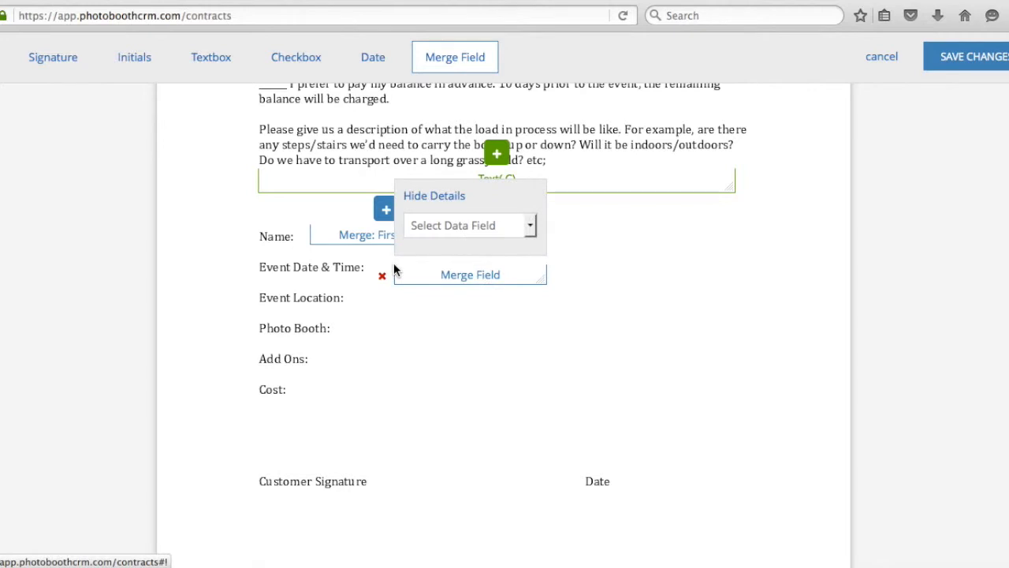
click(459, 231)
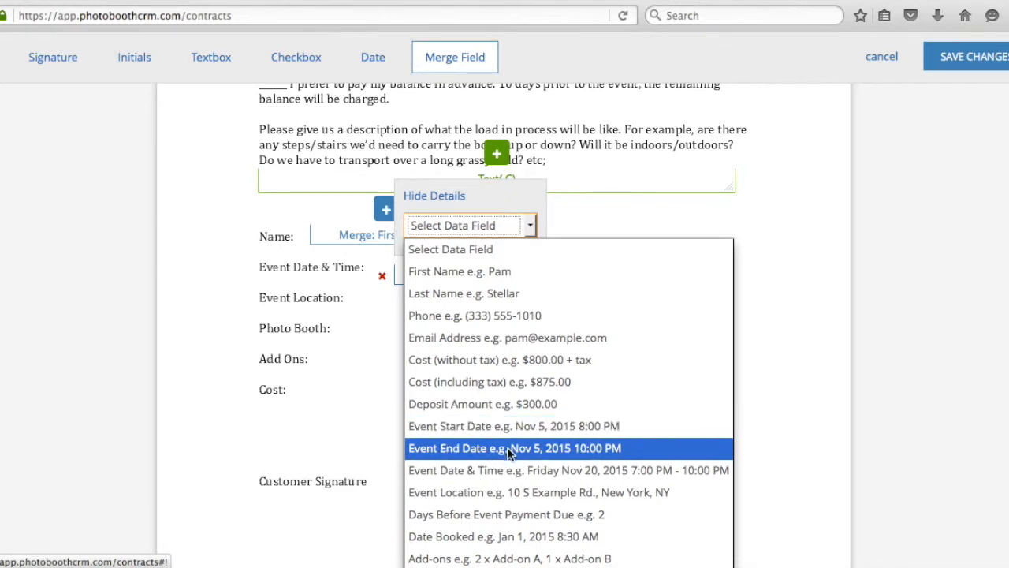
click(518, 471)
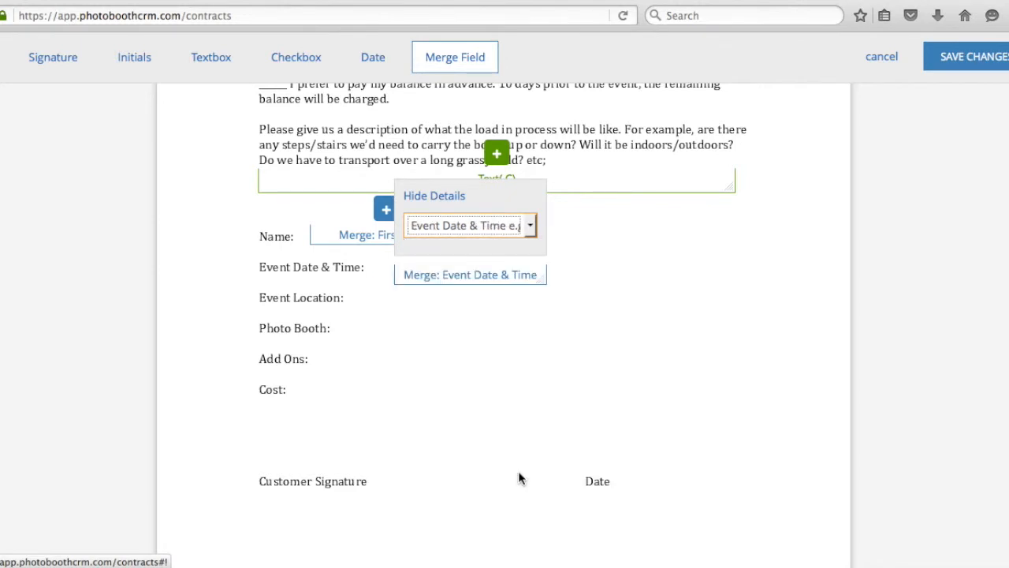
click(448, 197)
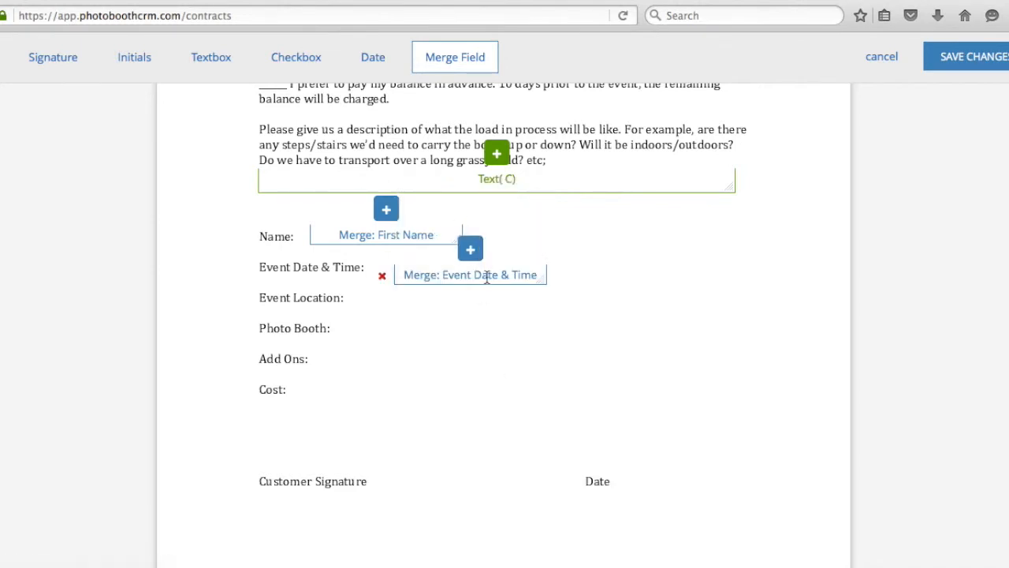
drag(480, 268, 462, 268)
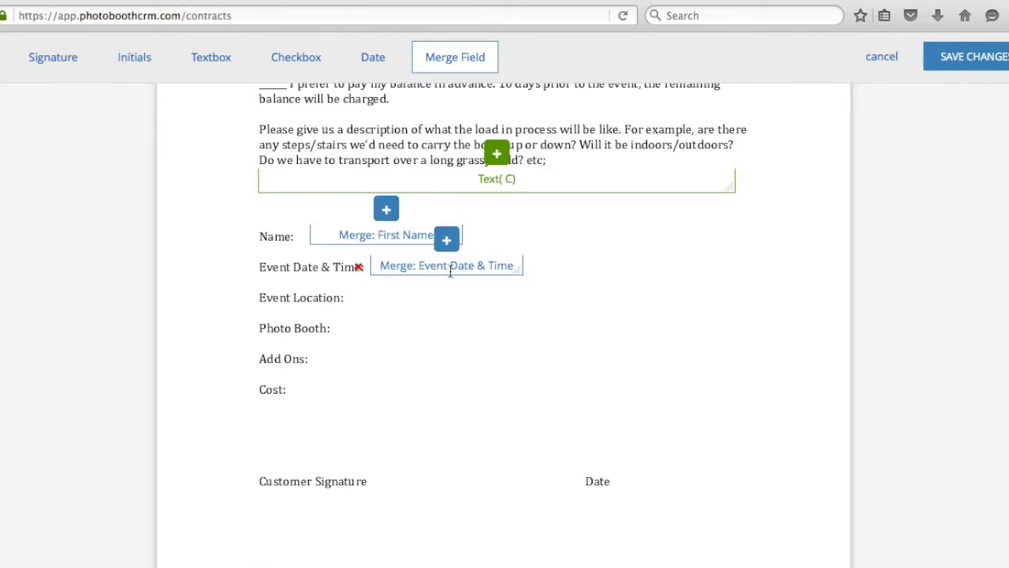
Place a merge field for the Event Location next to the "Event Location:" label and line it up with the text
click(385, 302)
click(433, 264)
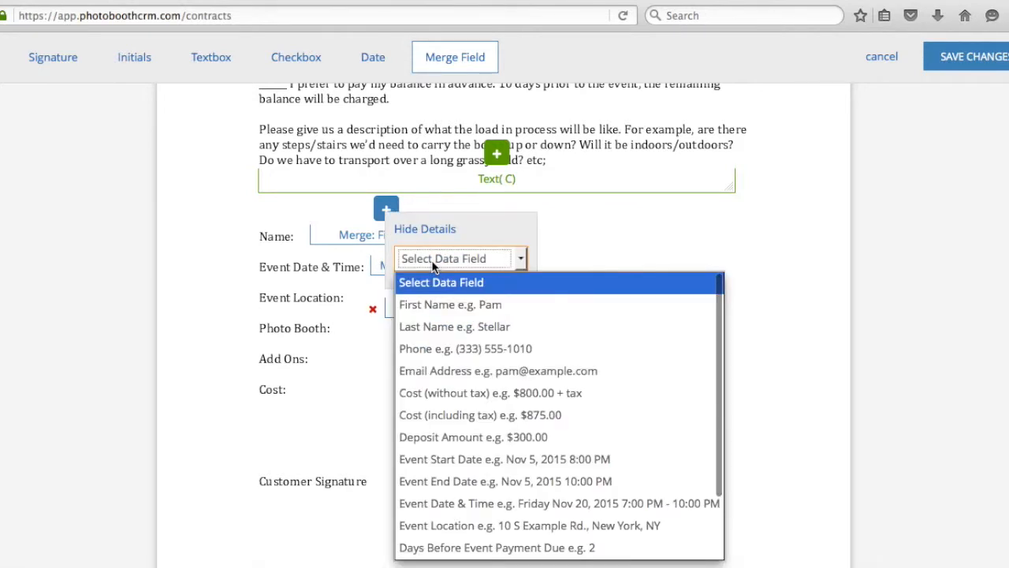
click(469, 525)
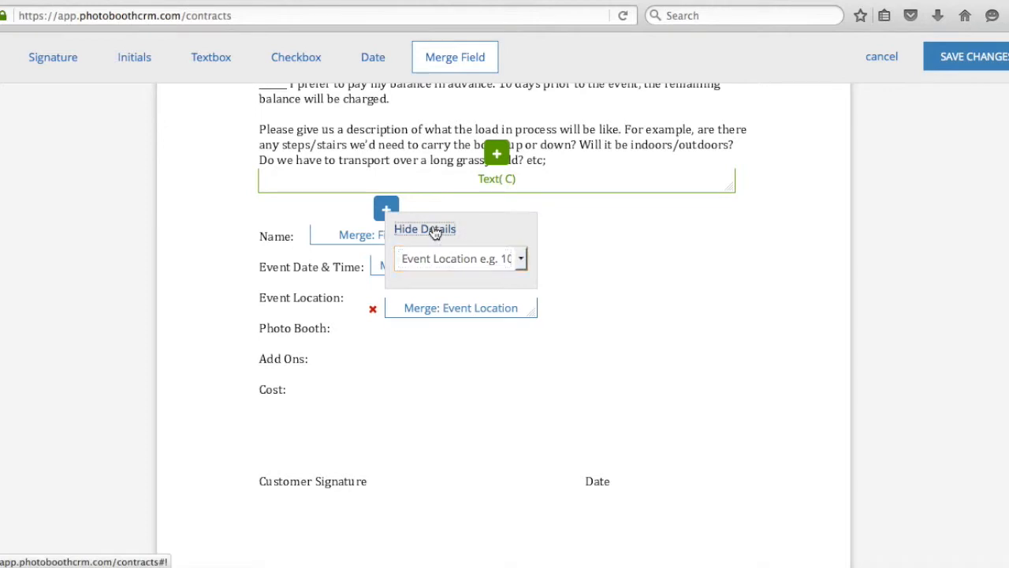
click(435, 229)
drag(436, 306, 411, 298)
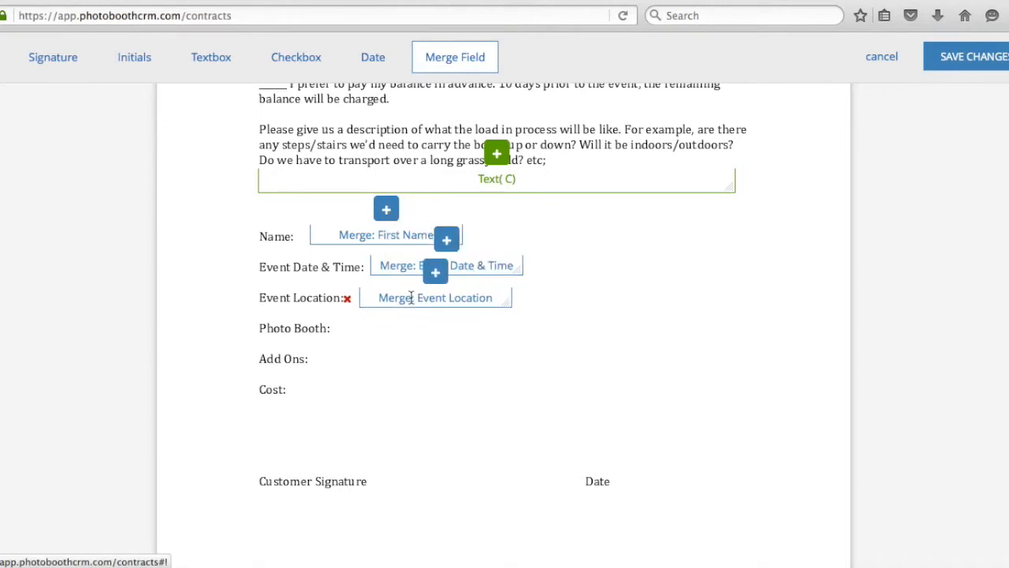
Add a Booths merge field after the "Photo Booth:" label and line it up with that row
click(373, 327)
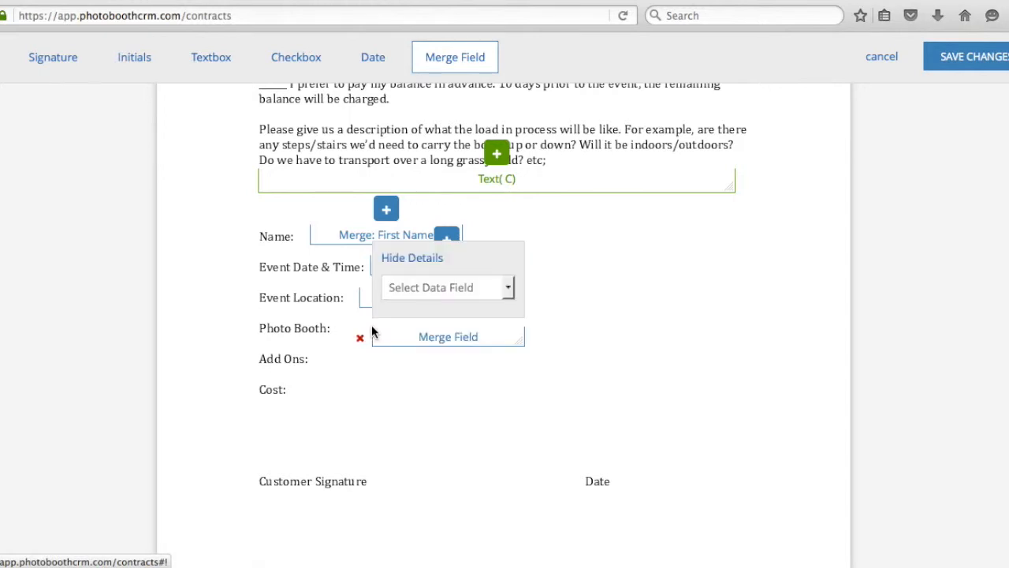
click(458, 285)
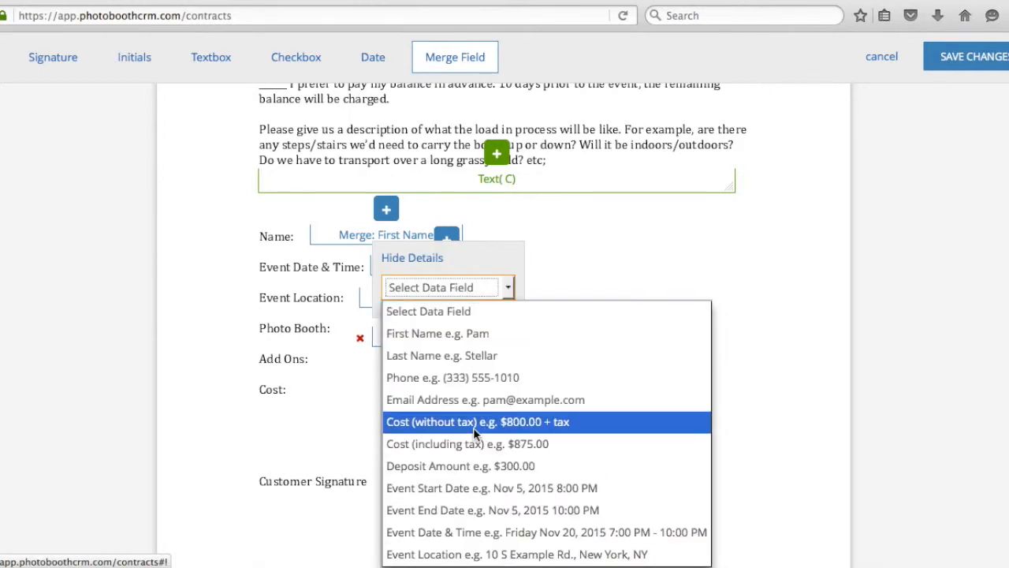
scroll(473, 432, down, 3)
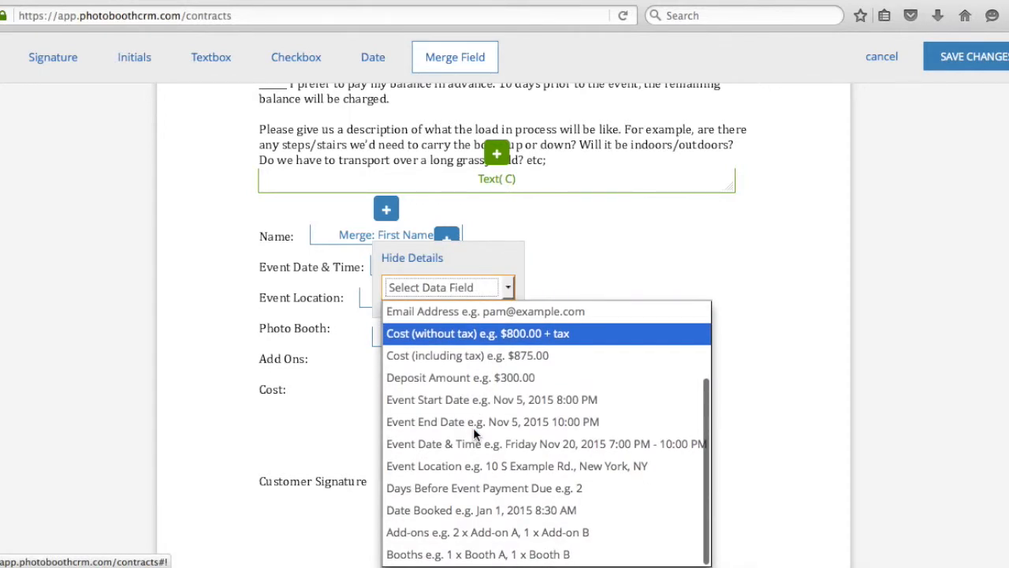
click(463, 554)
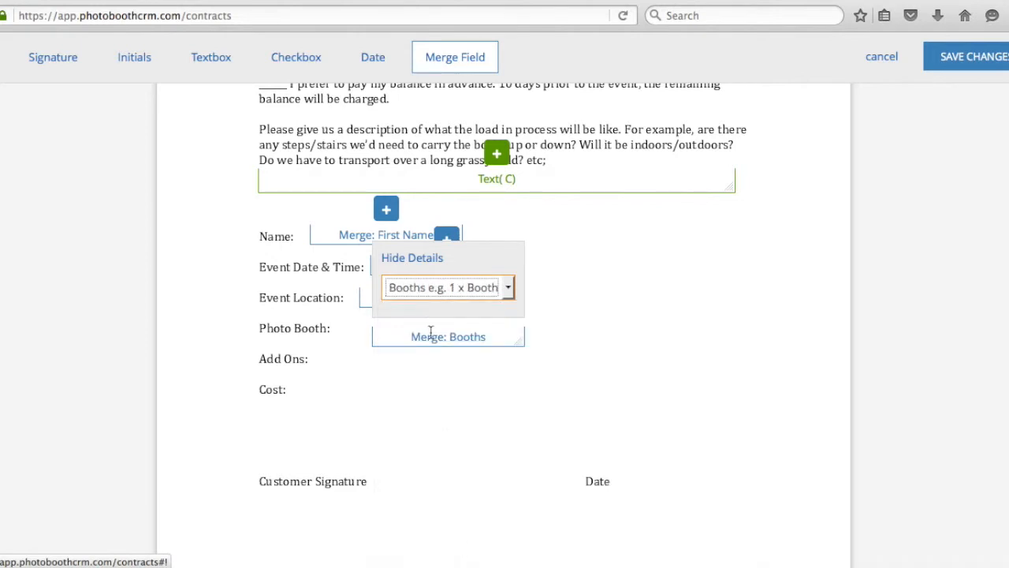
click(413, 259)
drag(418, 335, 404, 325)
Insert an Add-ons merge field beside the "Add Ons:" label and shift it level with the line
click(351, 360)
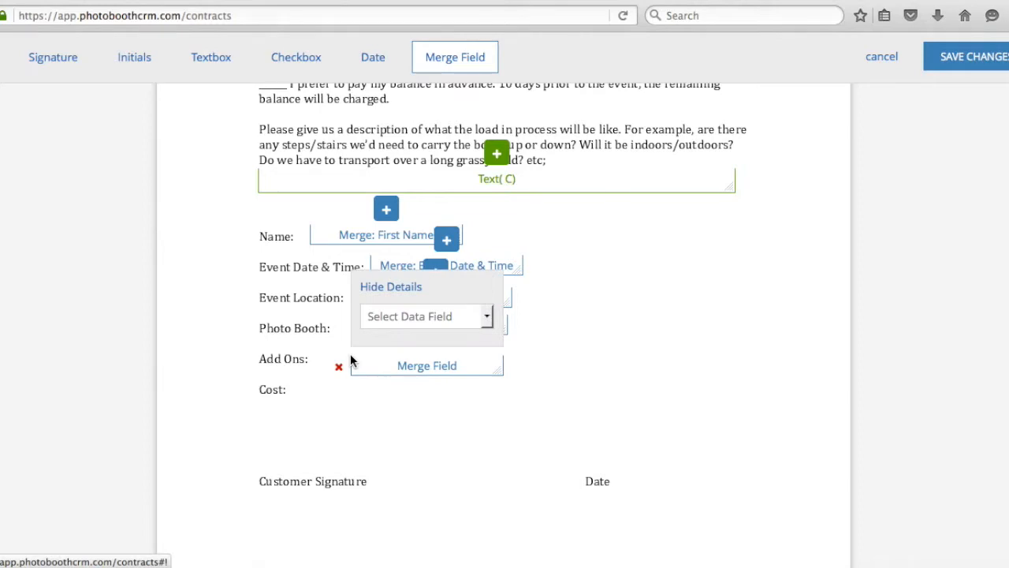
click(414, 319)
key(ctrl+Up)
key(ctrl+Up)
scroll(455, 235, down, 3)
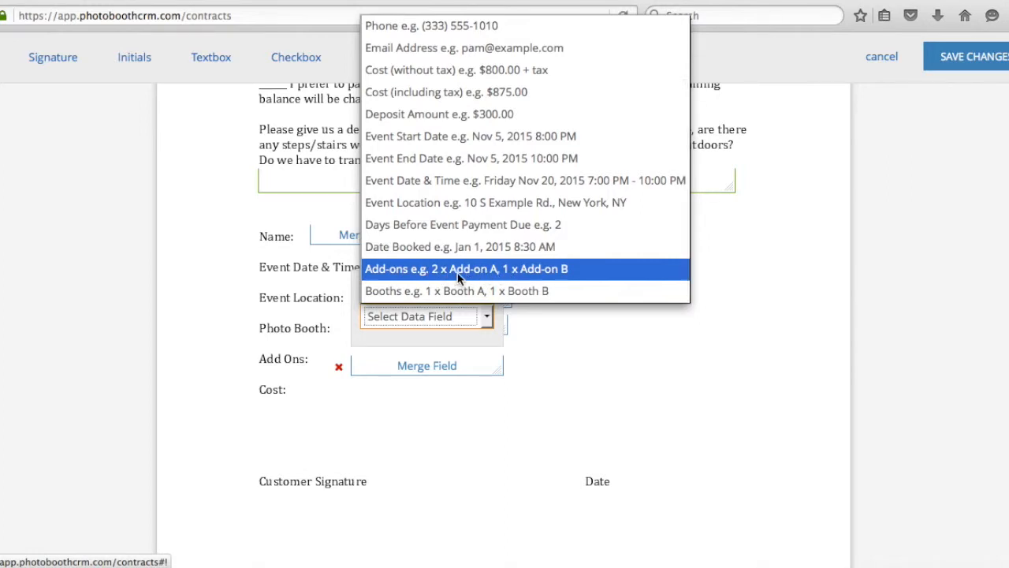
click(565, 270)
click(394, 284)
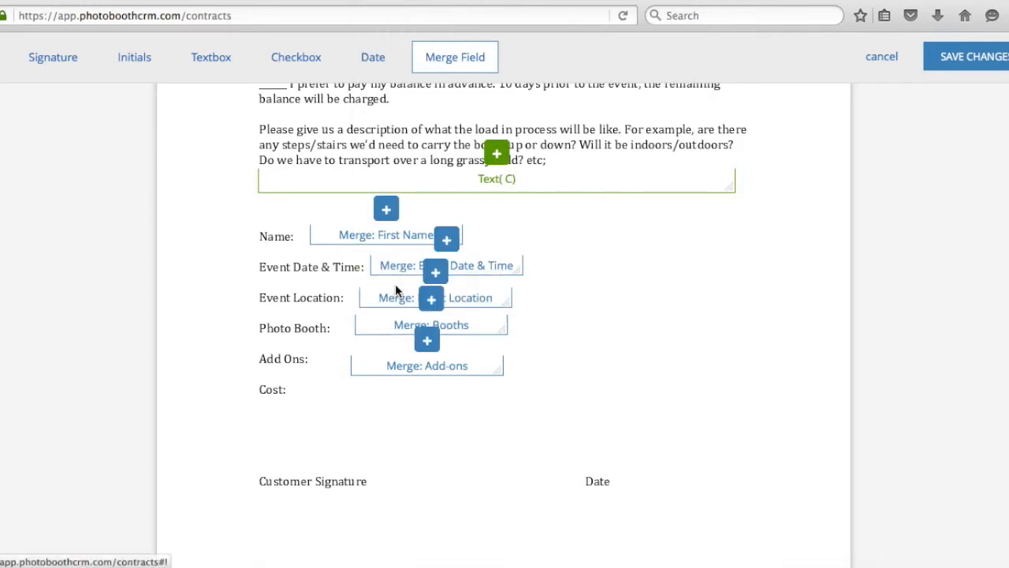
drag(379, 361, 378, 353)
Add a Cost (without tax) merge field next to the "Cost:" label and align it with the label's text
click(331, 395)
click(388, 354)
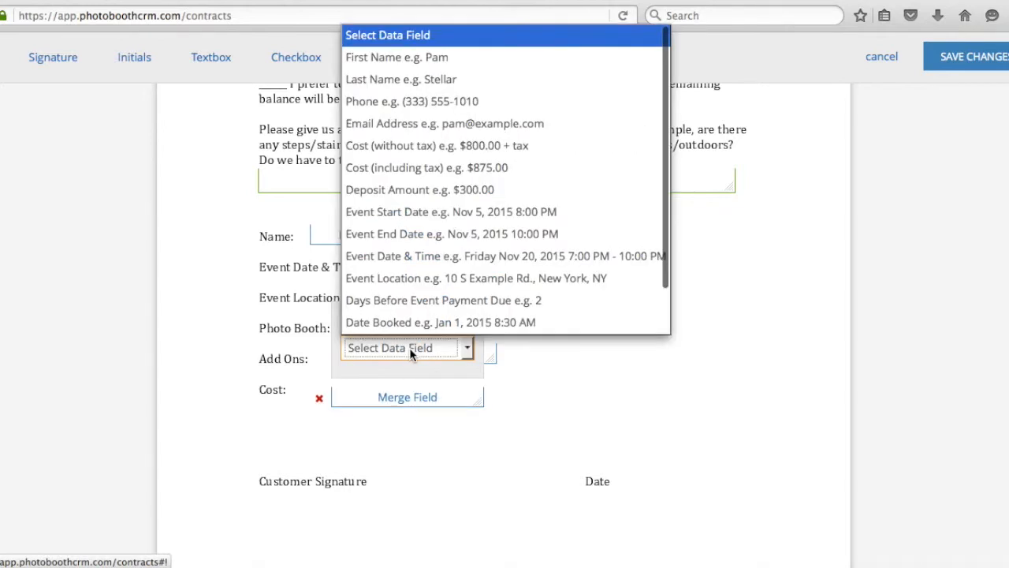
scroll(433, 280, down, 1)
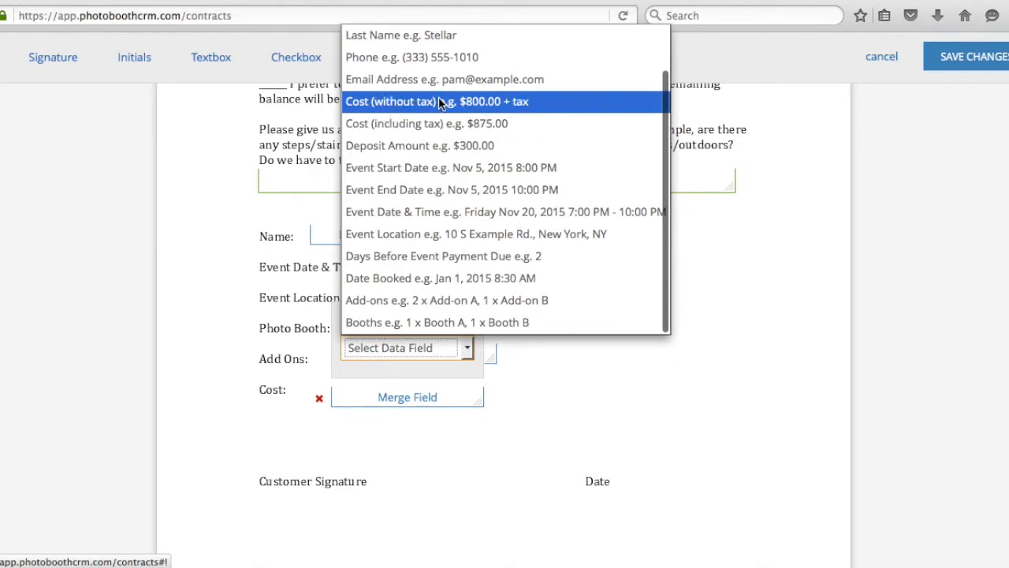
click(542, 103)
click(355, 319)
drag(369, 395, 355, 383)
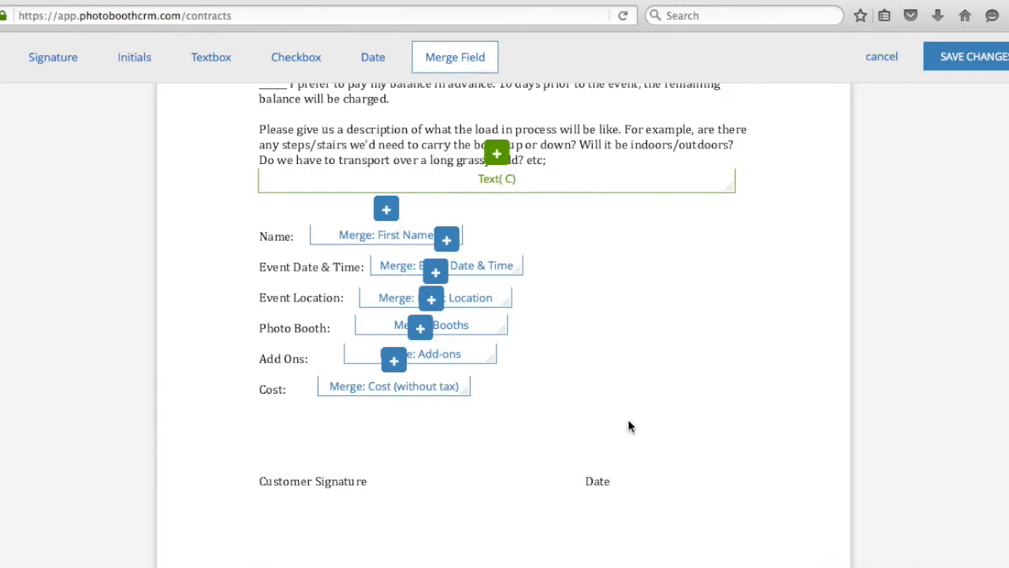
Add a required date field for the Customer beside the "Date" label on the customer signature line, aligned with the label
scroll(628, 426, down, 5)
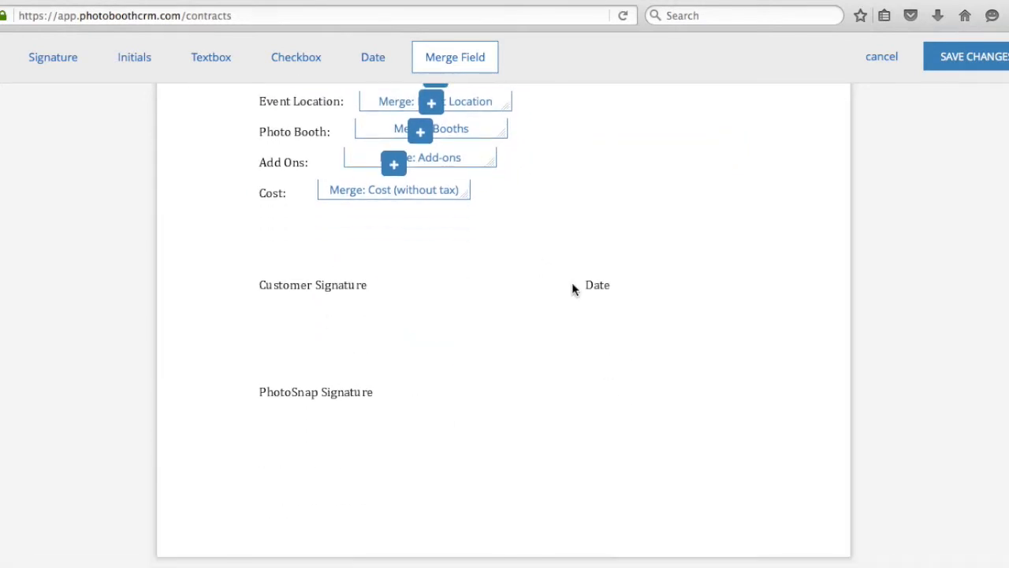
scroll(568, 280, up, 2)
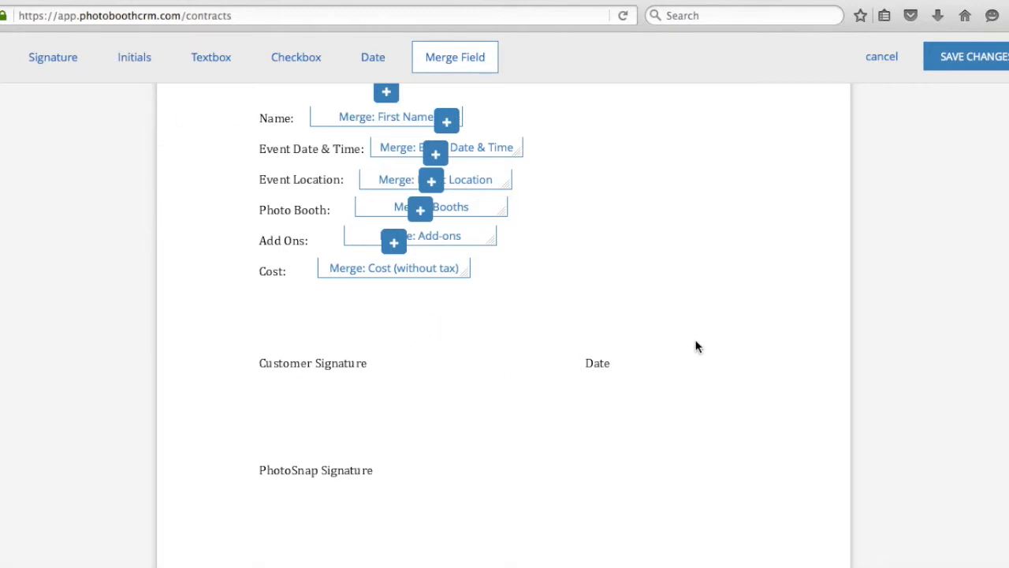
click(394, 67)
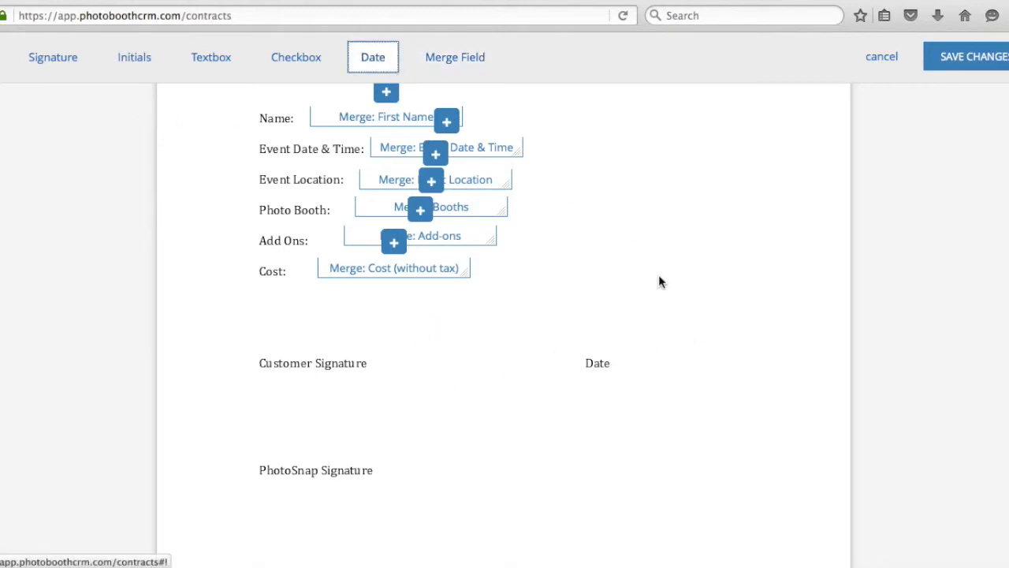
click(633, 365)
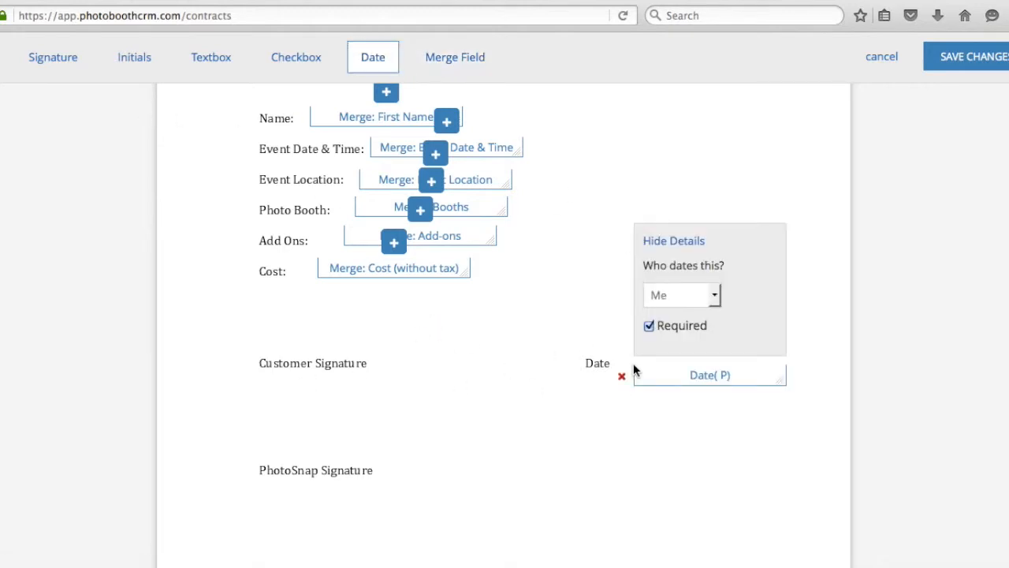
click(681, 306)
click(685, 342)
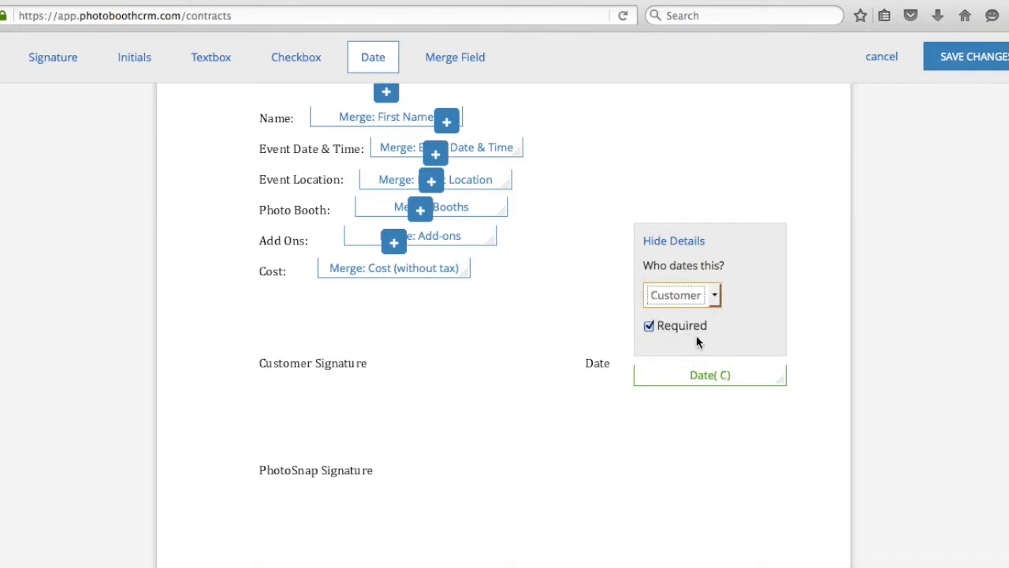
click(675, 240)
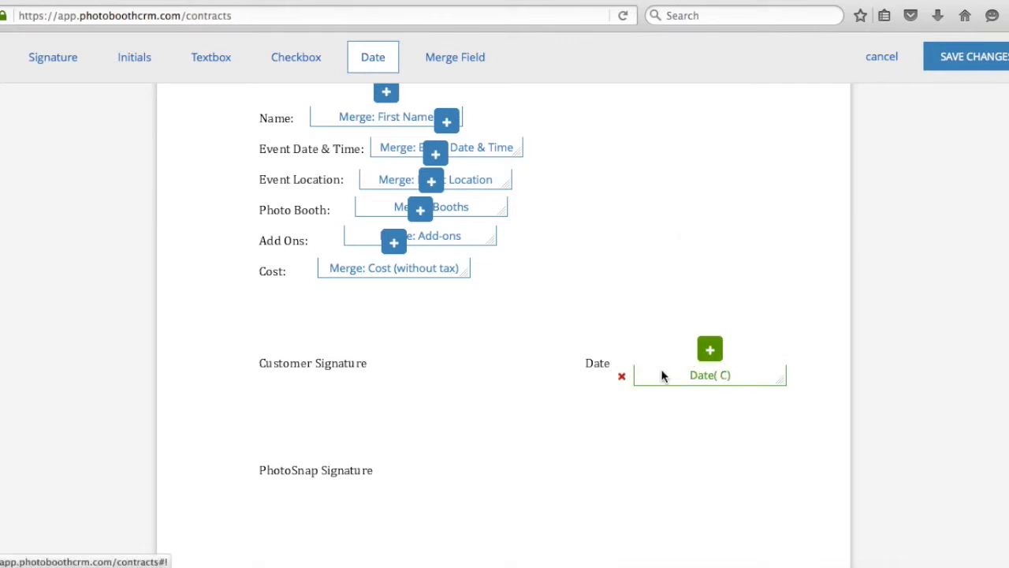
drag(665, 373, 648, 360)
Place a required signature field for the Customer after the "Customer Signature" label, level with its text
click(55, 69)
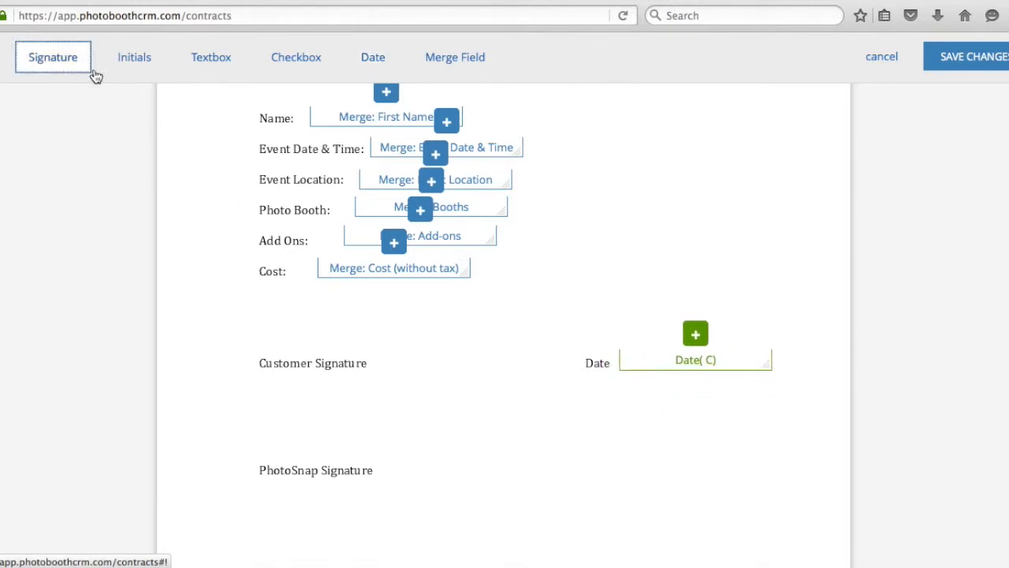
click(383, 365)
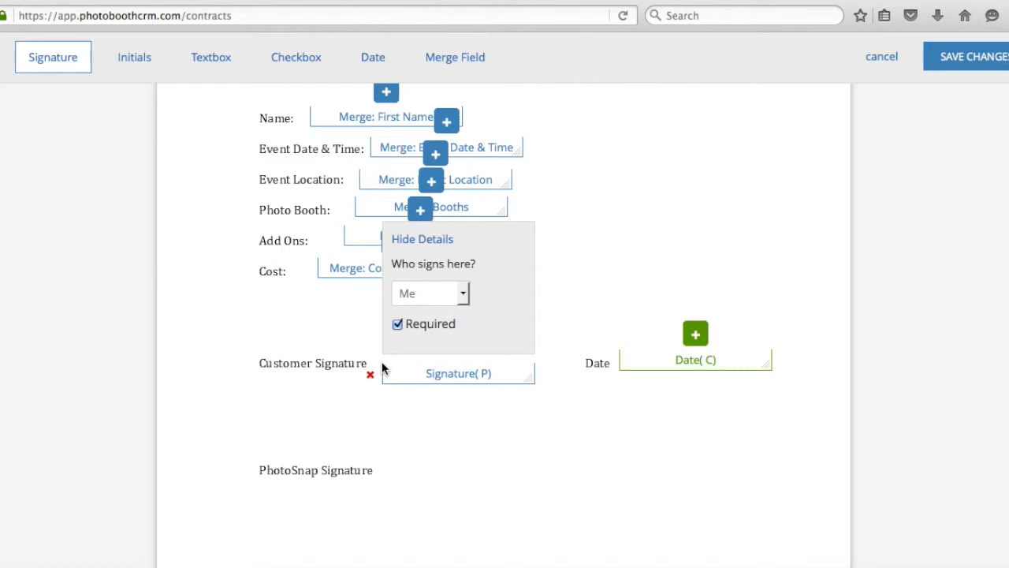
click(442, 295)
click(434, 338)
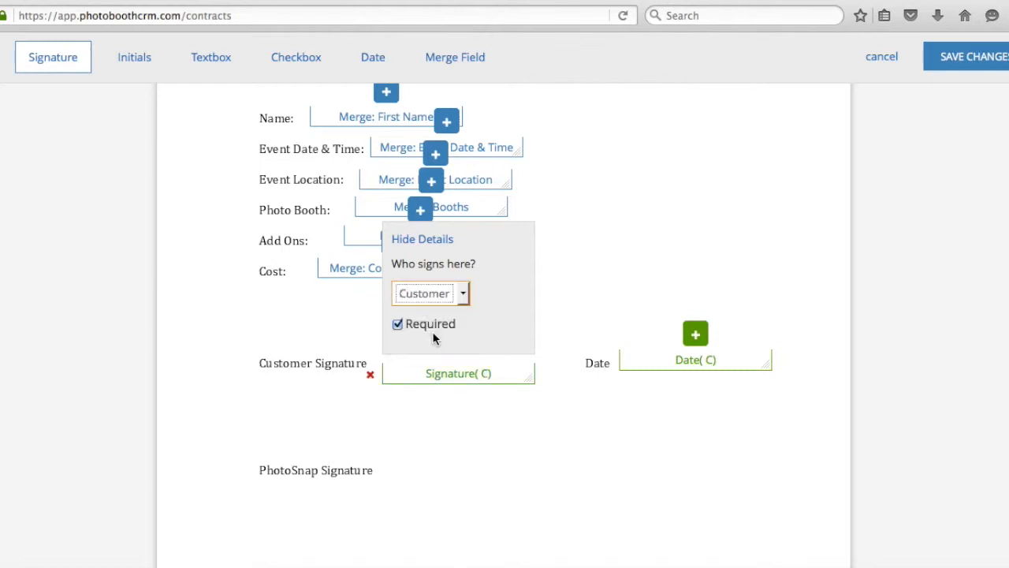
click(428, 241)
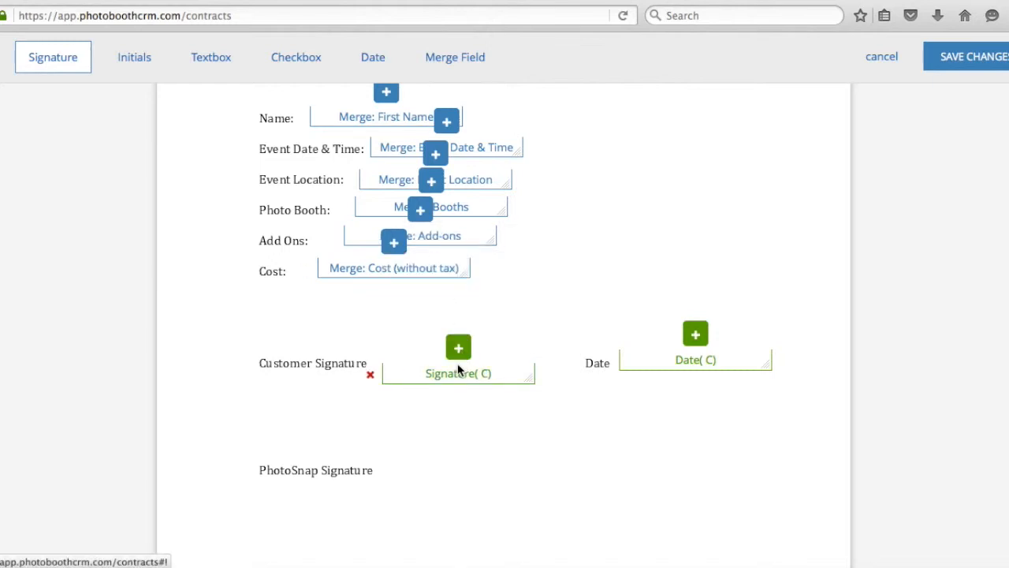
drag(458, 365, 453, 354)
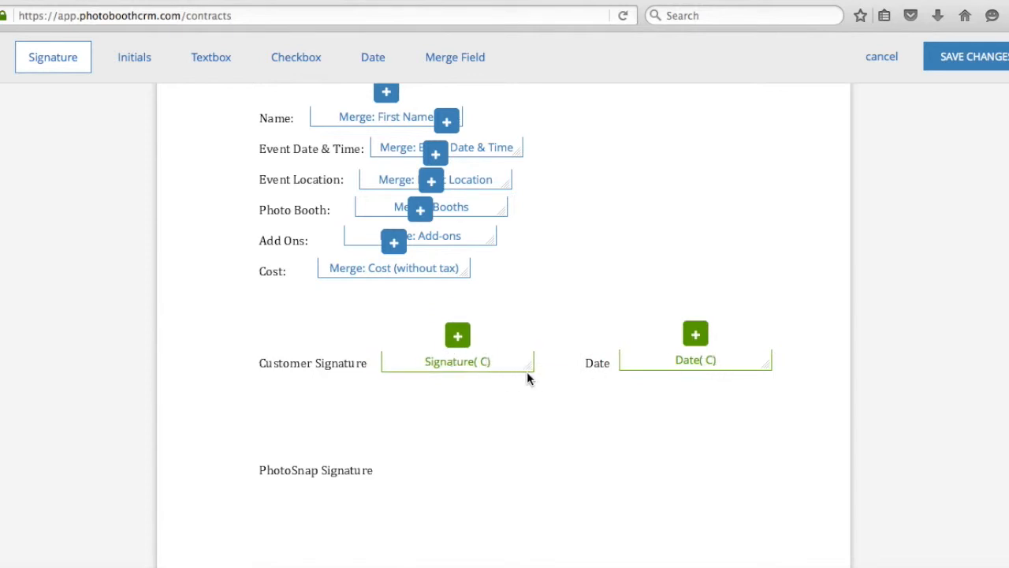
Place a required signature field for Me after the "PhotoSnap Signature" label, level with its text
click(399, 482)
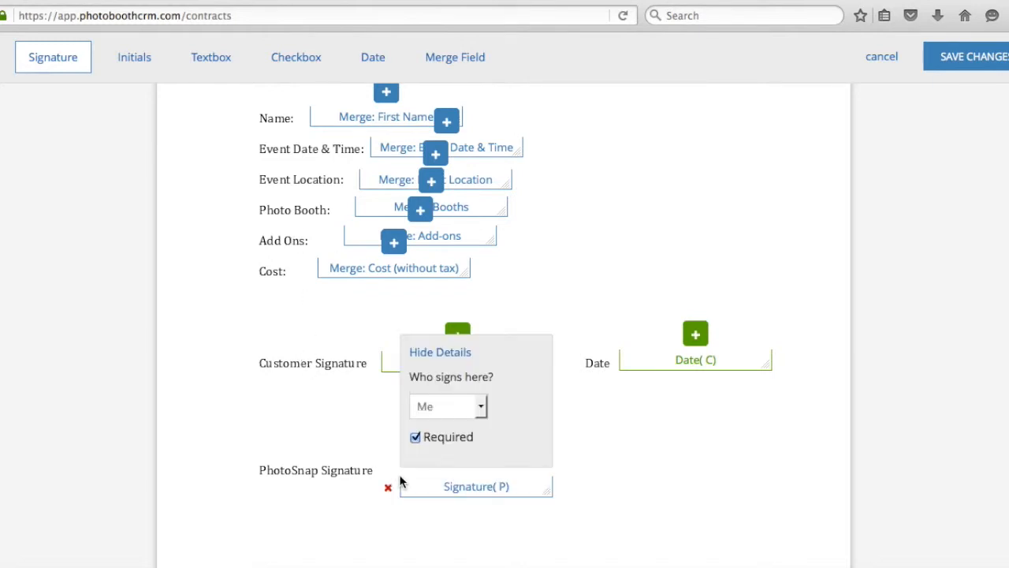
click(445, 353)
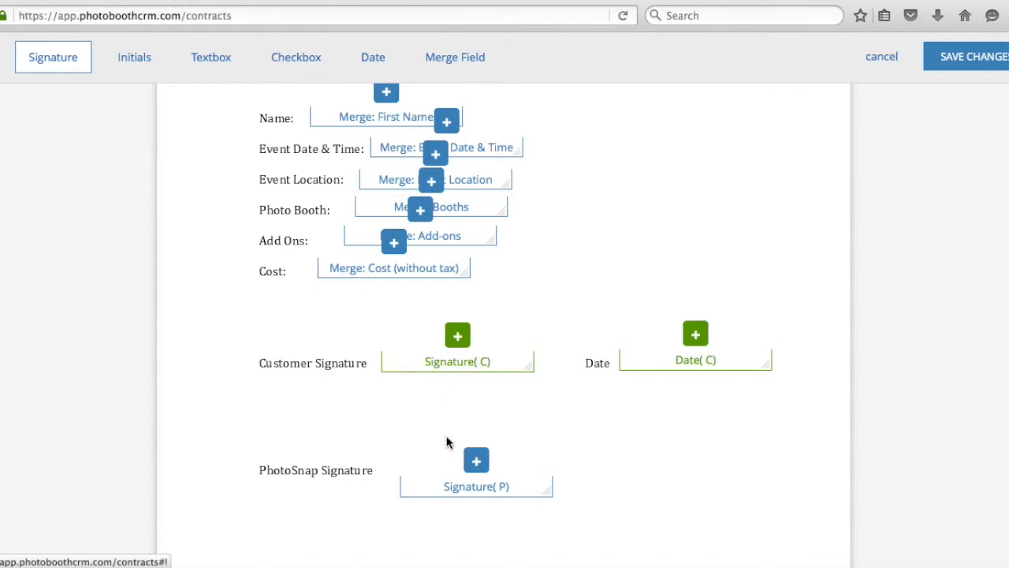
drag(444, 498, 435, 480)
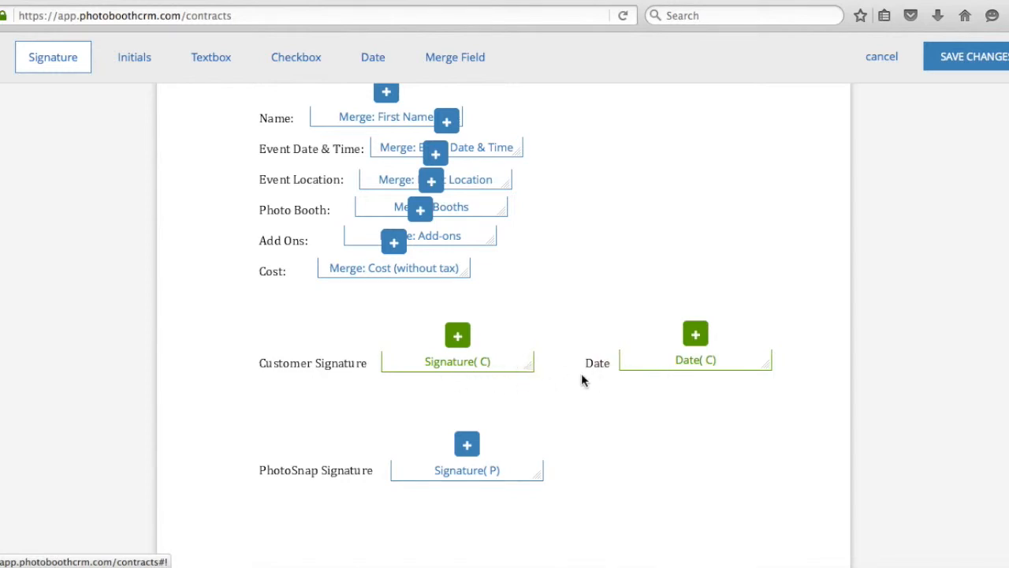
Check the placed fields on the contract page and save the template's changes
scroll(730, 293, up, 3)
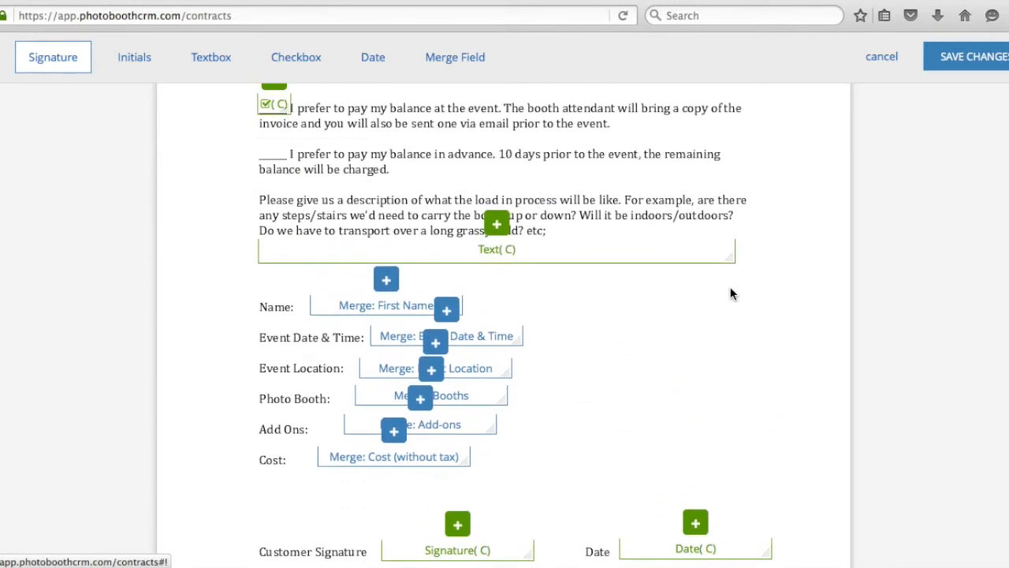
scroll(730, 293, down, 2)
scroll(730, 293, down, 3)
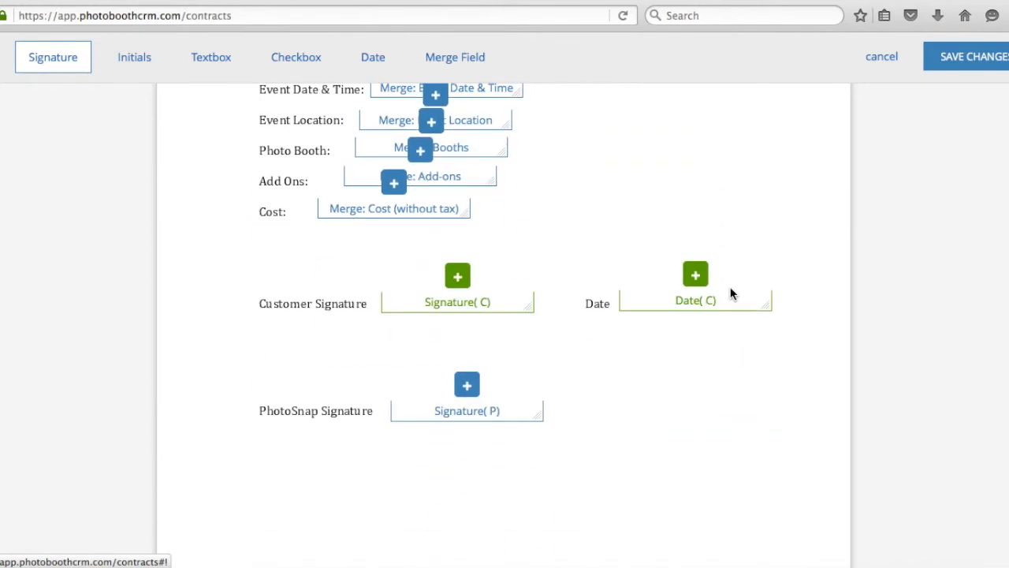
scroll(730, 293, up, 3)
scroll(730, 293, up, 3)
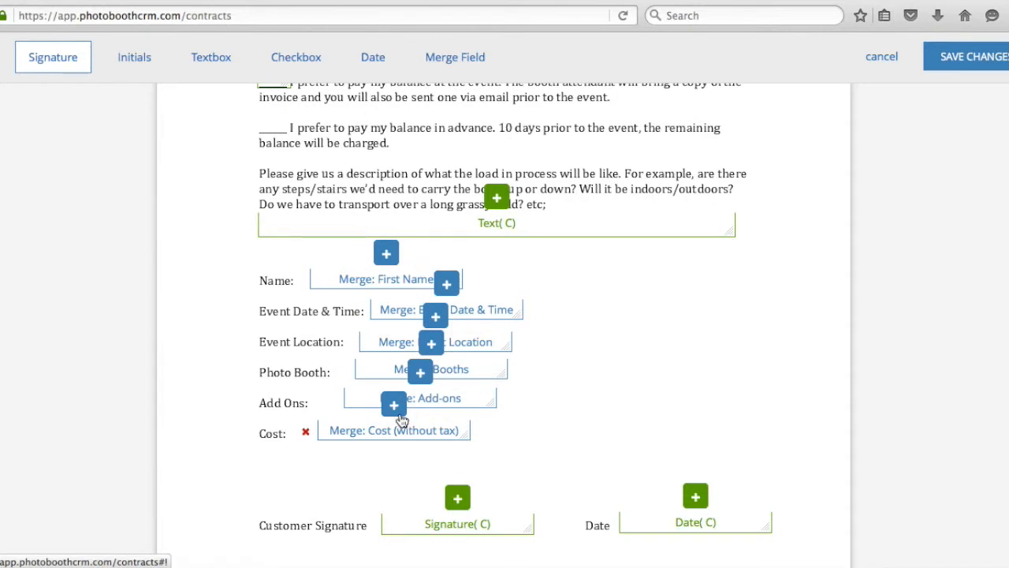
scroll(400, 416, up, 1)
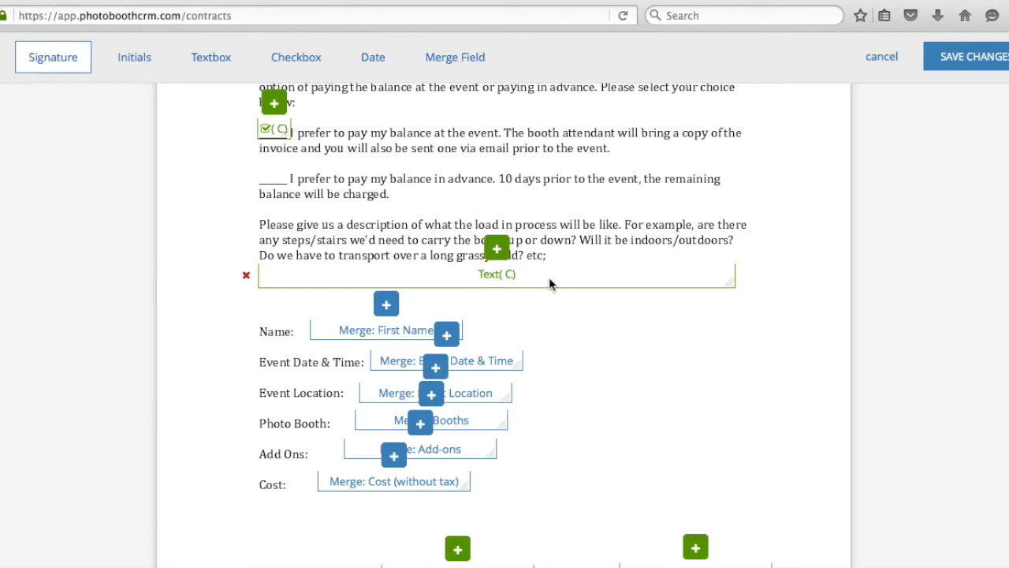
scroll(549, 282, down, 3)
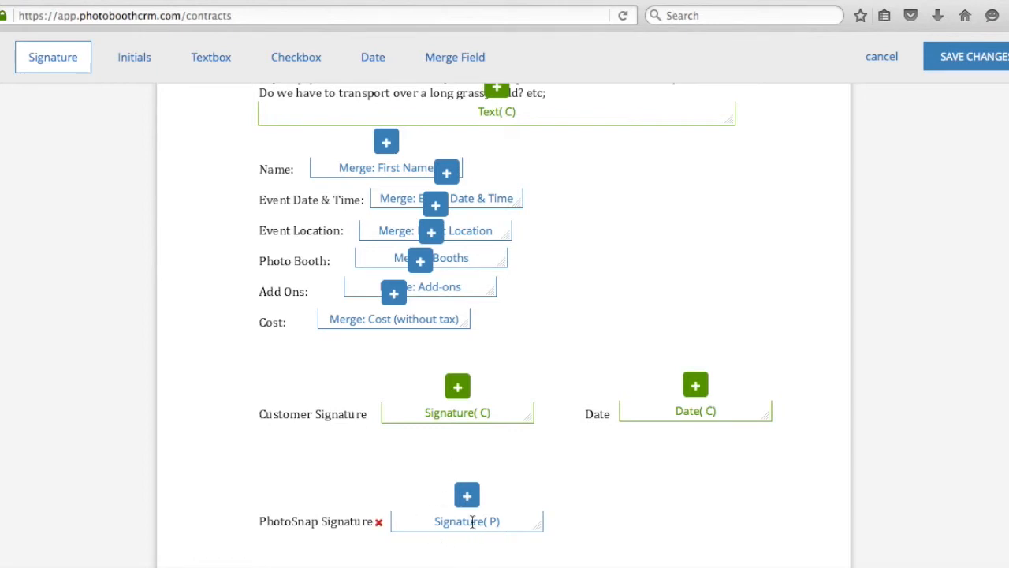
click(982, 56)
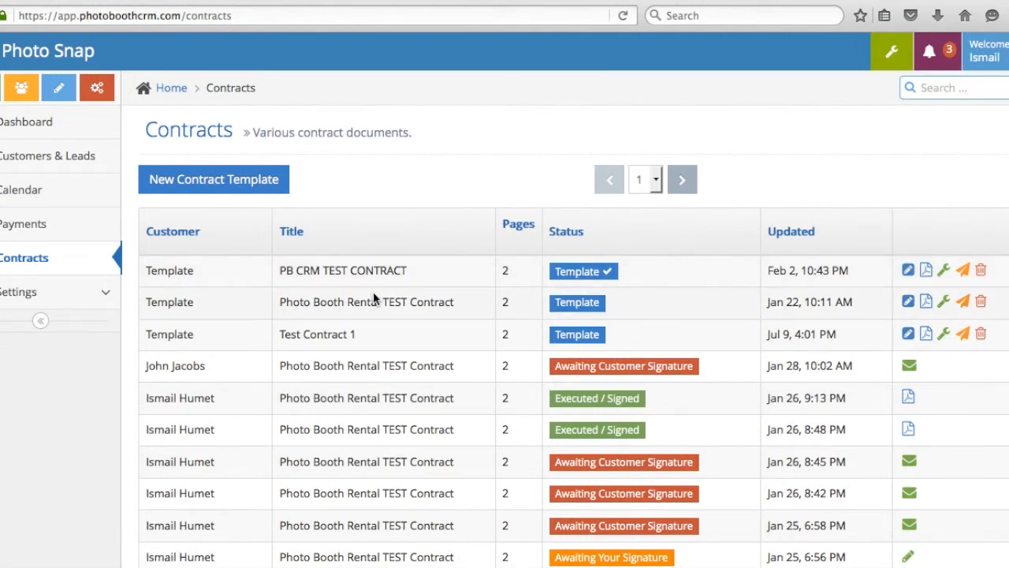
Set up sending PB CRM TEST CONTRACT for signature with a customer and the second-listed Feb 1, 2016 09:00 PM rental, and close without sending
click(964, 271)
click(543, 268)
click(511, 352)
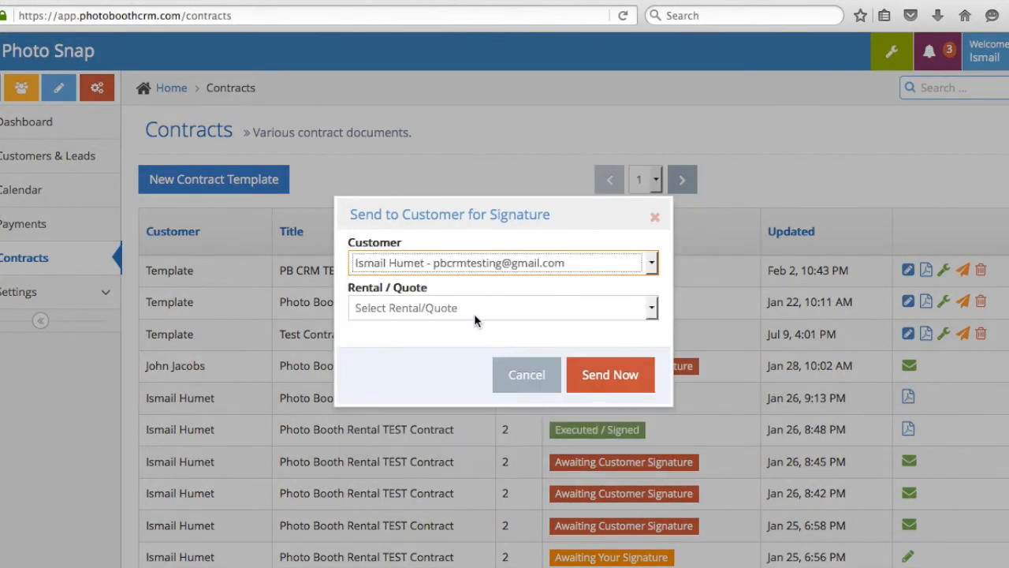
click(474, 310)
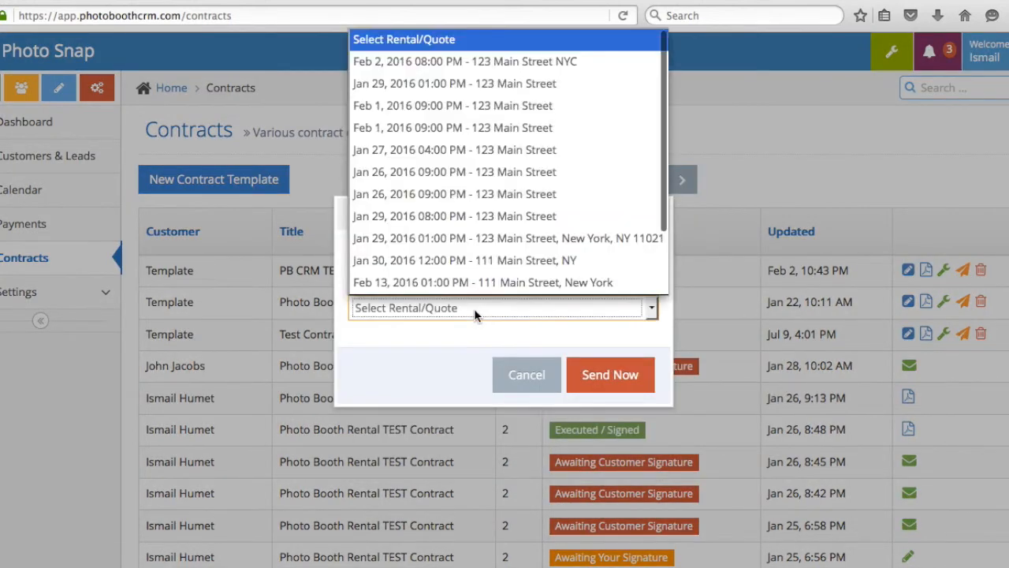
click(430, 111)
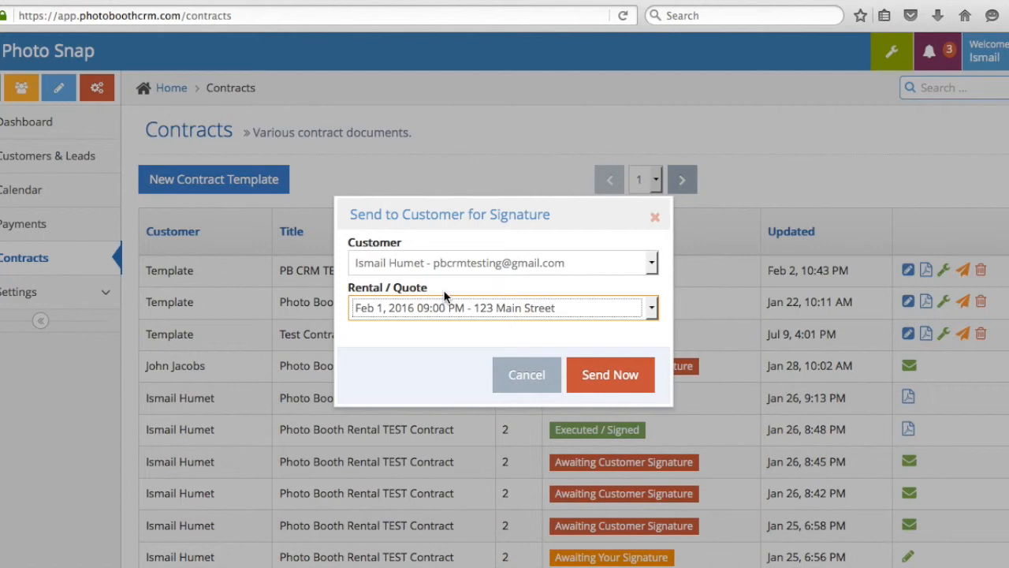
click(655, 216)
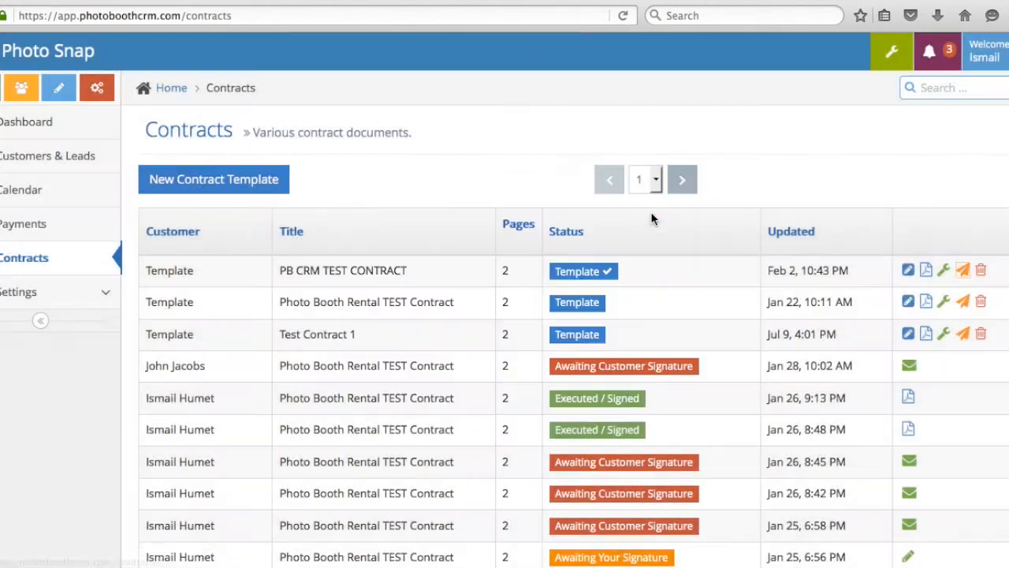
Look through the contracts list and examine the signing status of each contract
scroll(664, 374, down, 5)
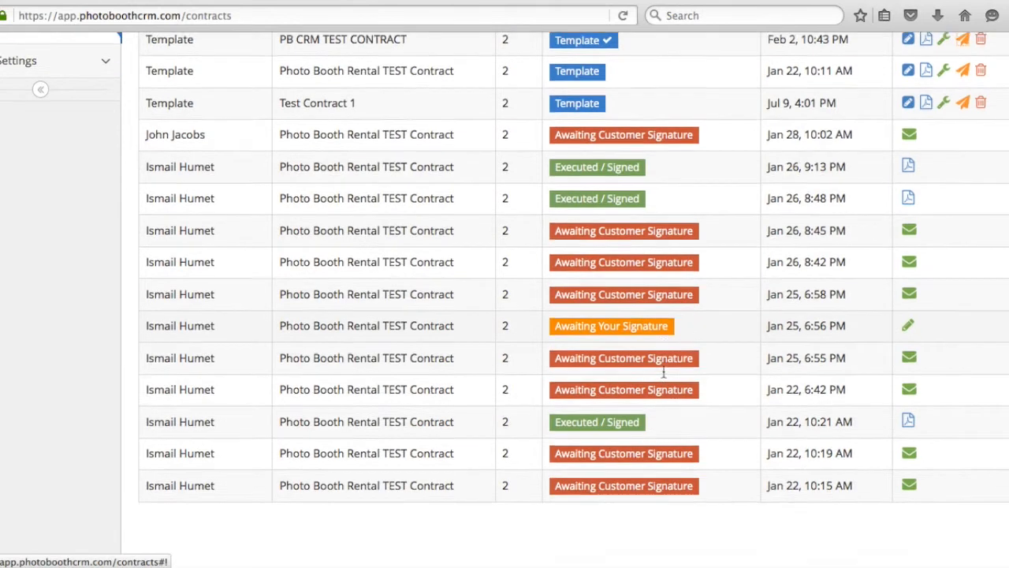
scroll(664, 373, up, 3)
scroll(664, 378, down, 2)
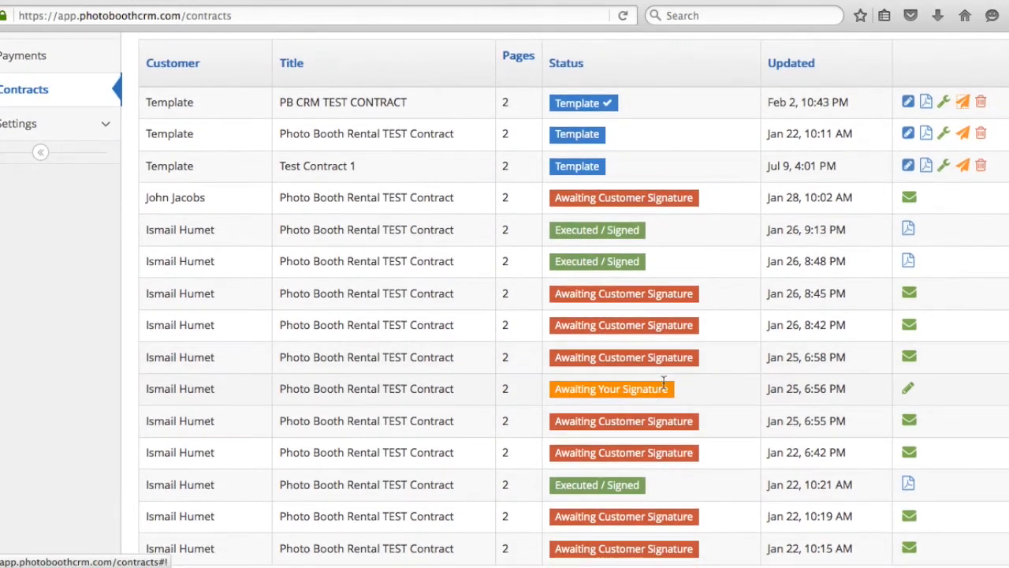